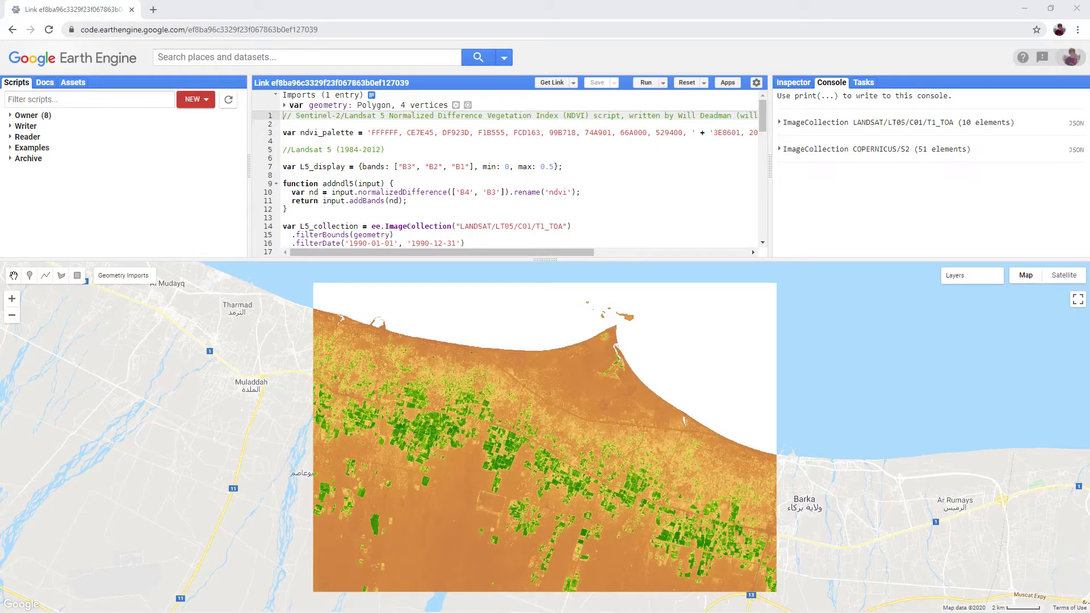
Remove the old study-area rectangle over the Omani coast.
scroll(763, 138, down, 1)
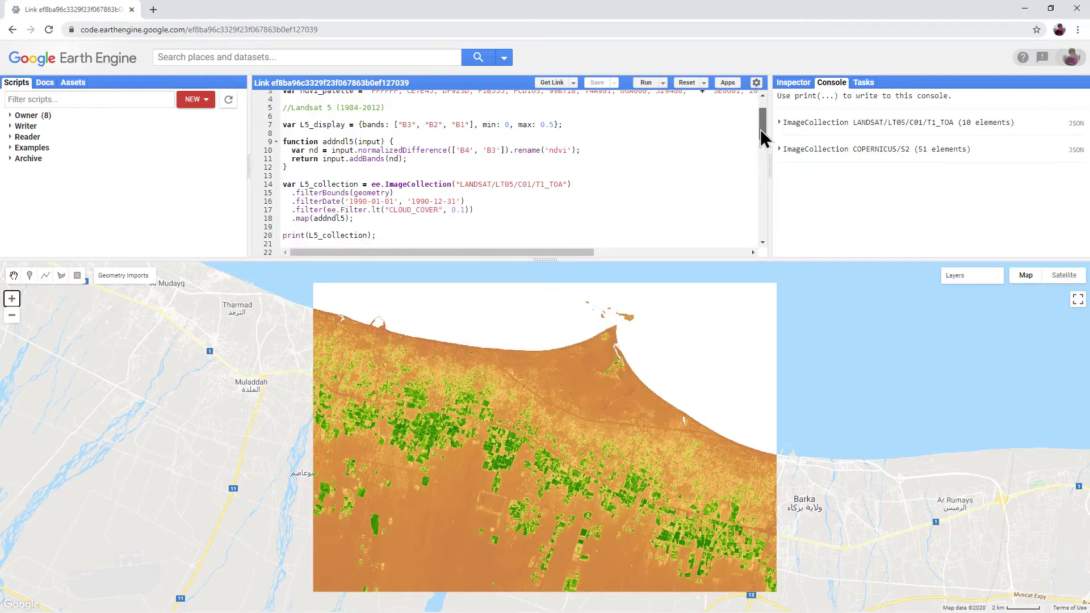
drag(764, 138, 747, 214)
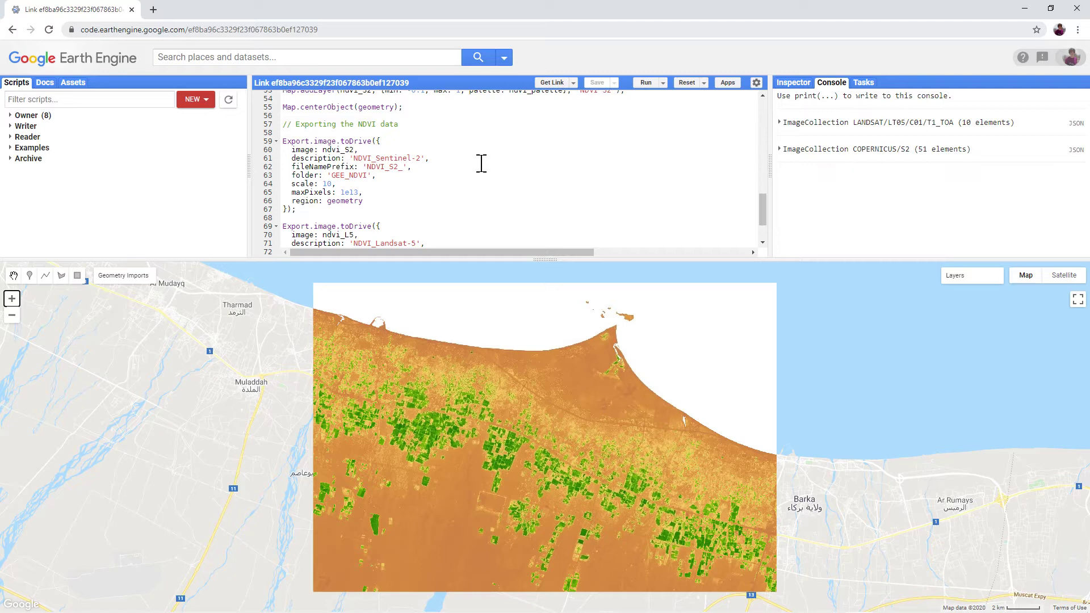
scroll(389, 175, down, 3)
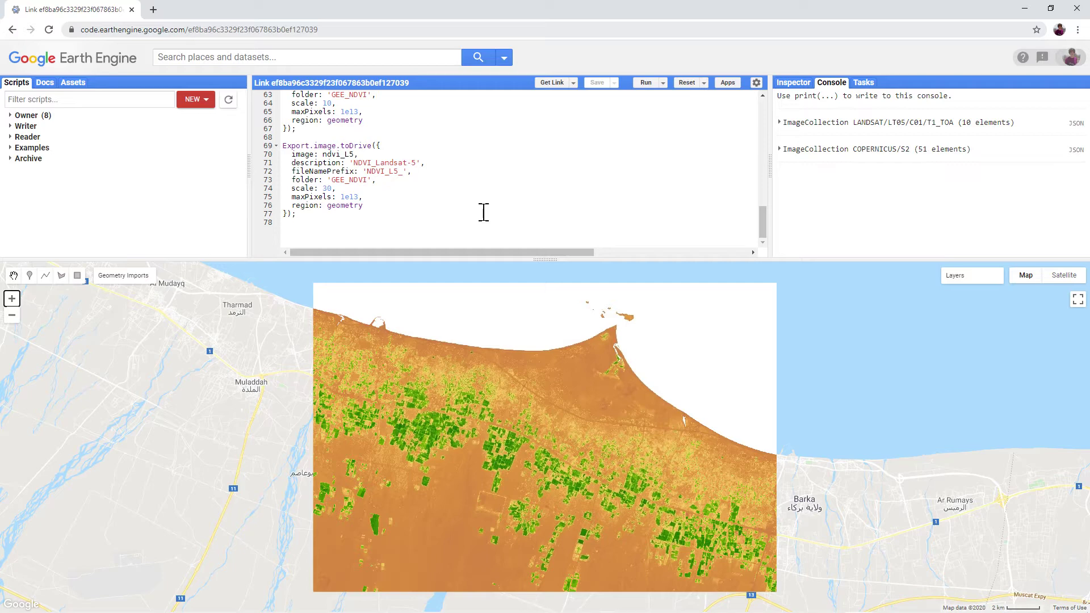
scroll(397, 352, down, 2)
click(584, 418)
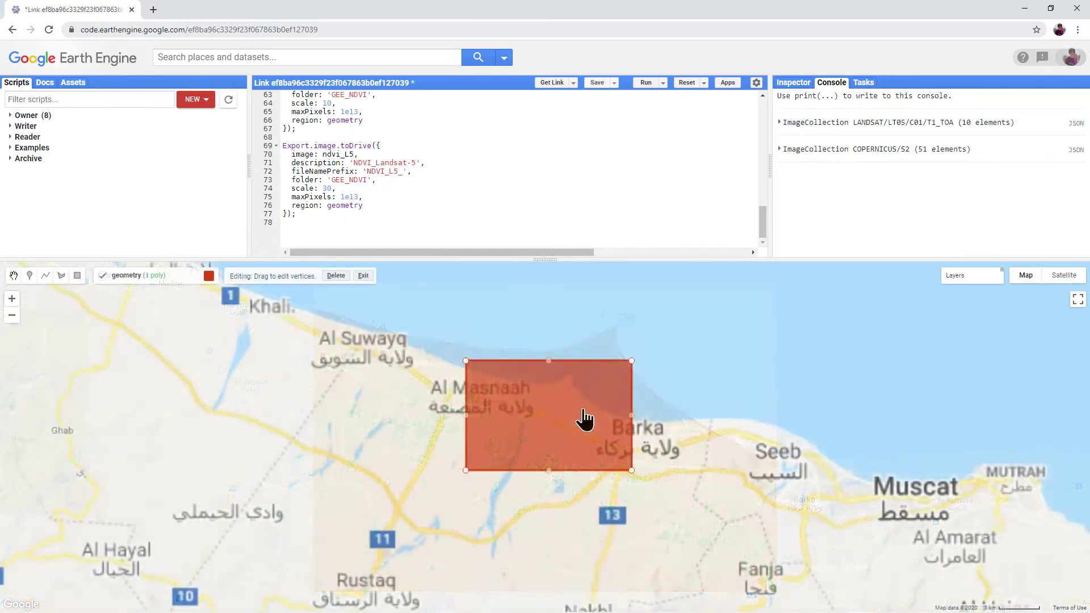
scroll(586, 419, up, 3)
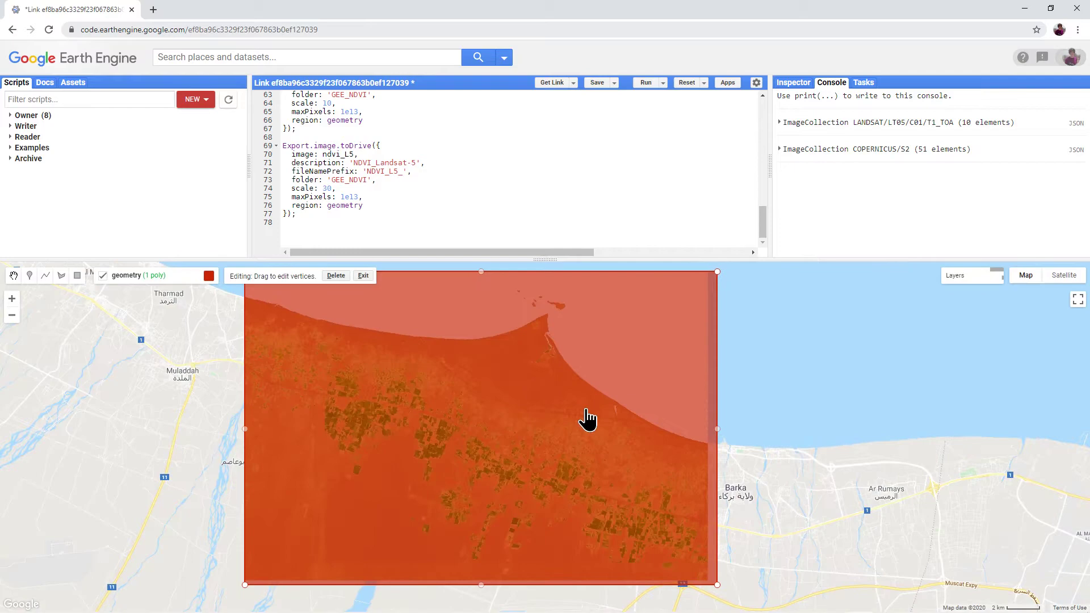
key(Escape)
scroll(585, 400, down, 1)
scroll(578, 395, down, 2)
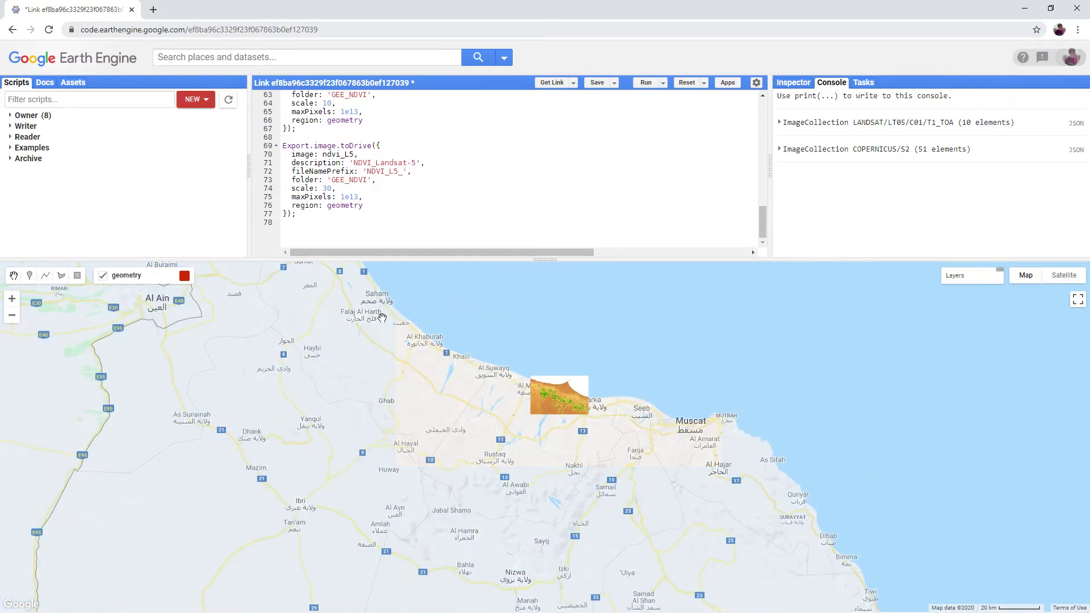
Pan the map to Bahrain and draw a new rectangle enclosing the whole island.
drag(524, 426, 591, 476)
scroll(591, 477, down, 1)
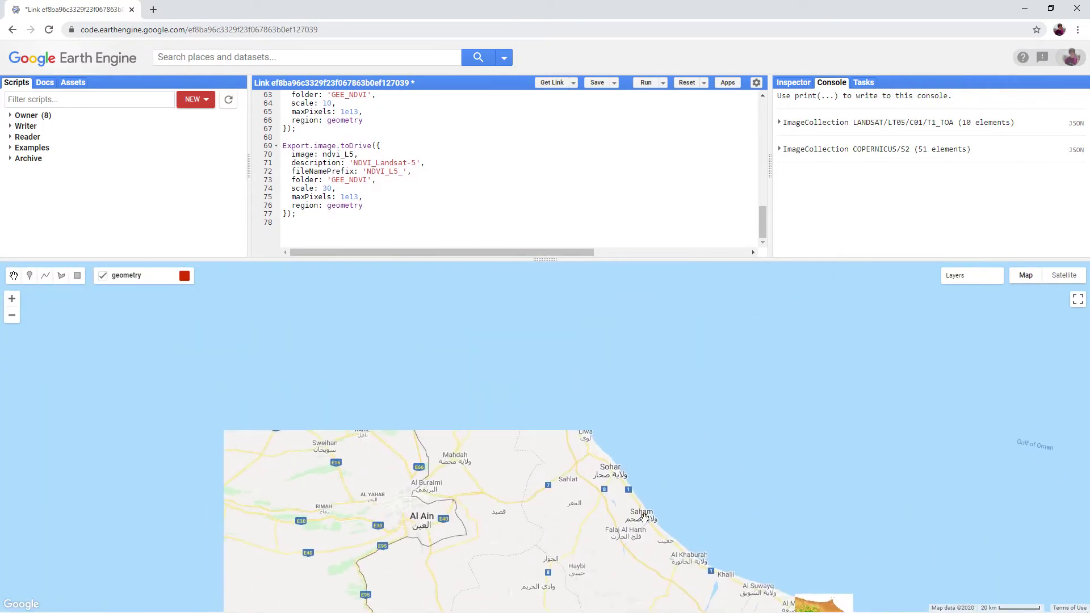
drag(443, 387, 462, 437)
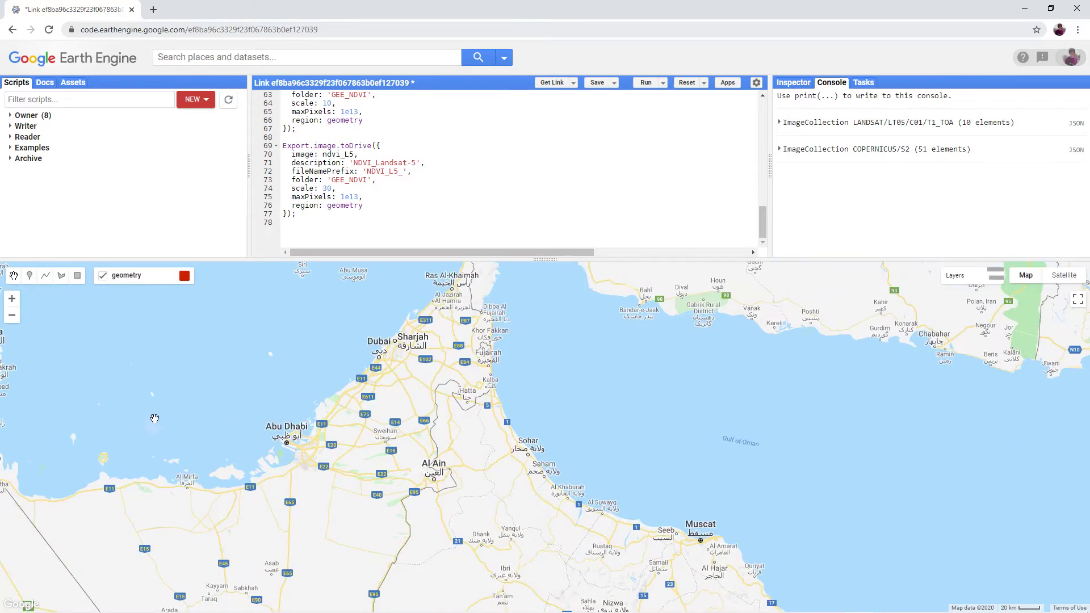
drag(155, 419, 646, 363)
scroll(514, 351, up, 1)
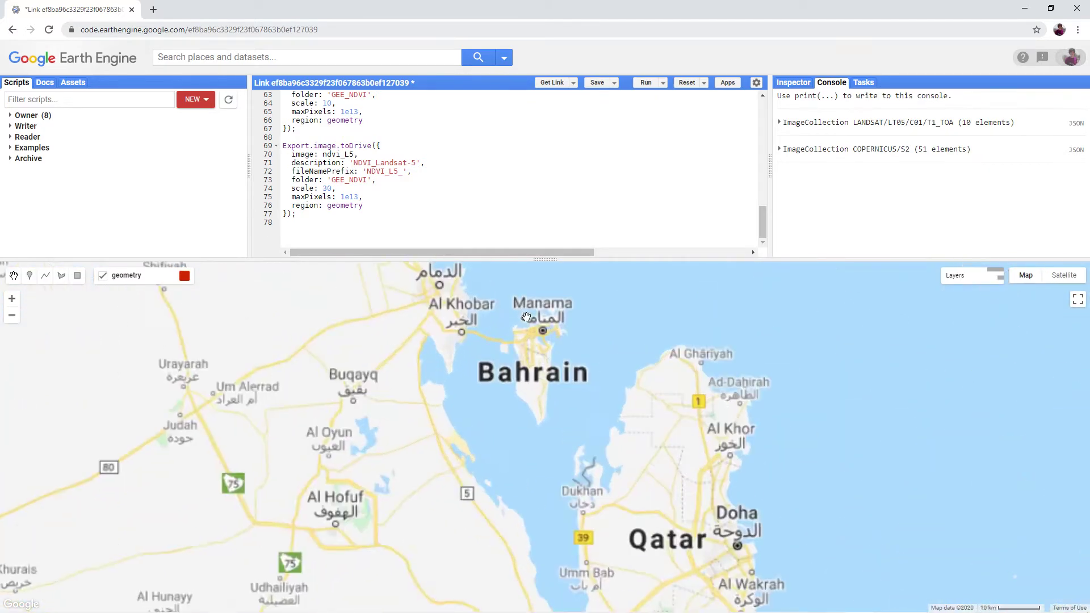
mouse_move(514, 351)
mouse_down()
mouse_move(514, 374)
mouse_move(480, 432)
mouse_up()
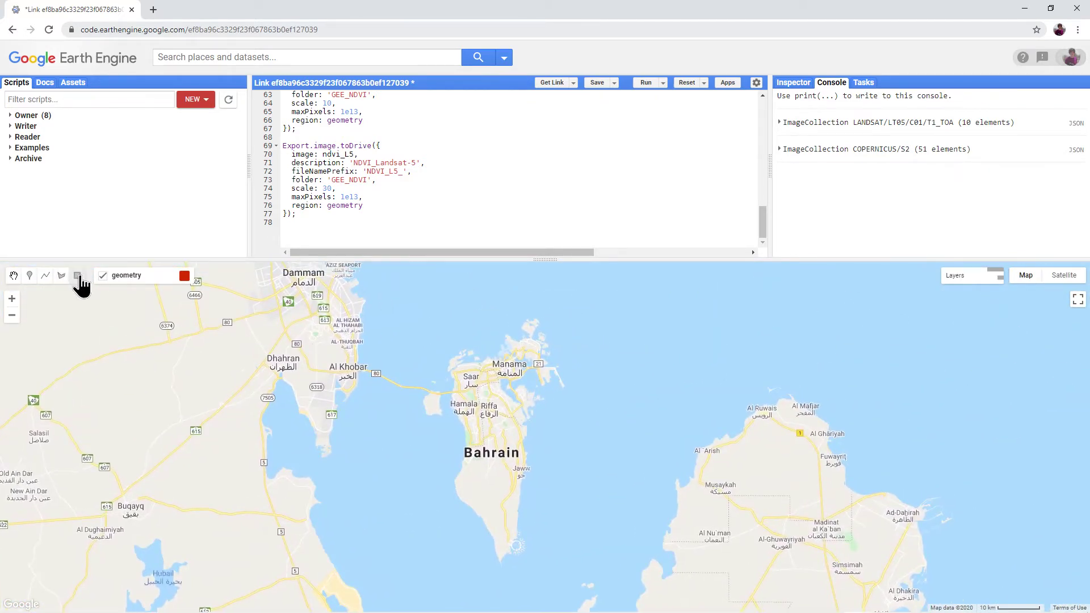
click(77, 276)
mouse_move(572, 568)
mouse_down()
mouse_move(478, 360)
mouse_move(418, 305)
mouse_move(411, 310)
mouse_up()
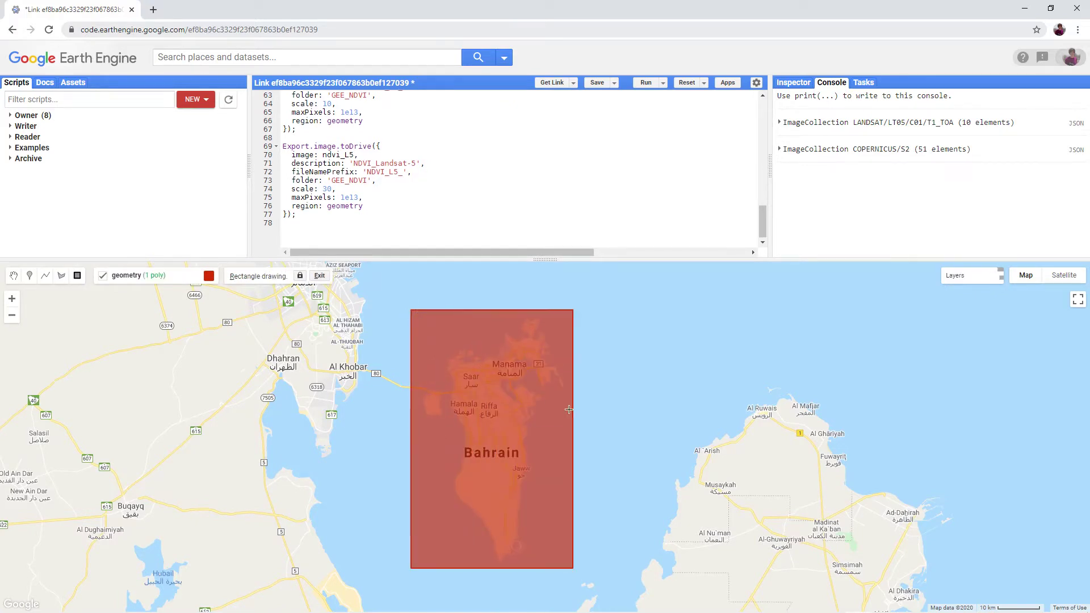
drag(762, 233, 755, 136)
scroll(753, 135, down, 1)
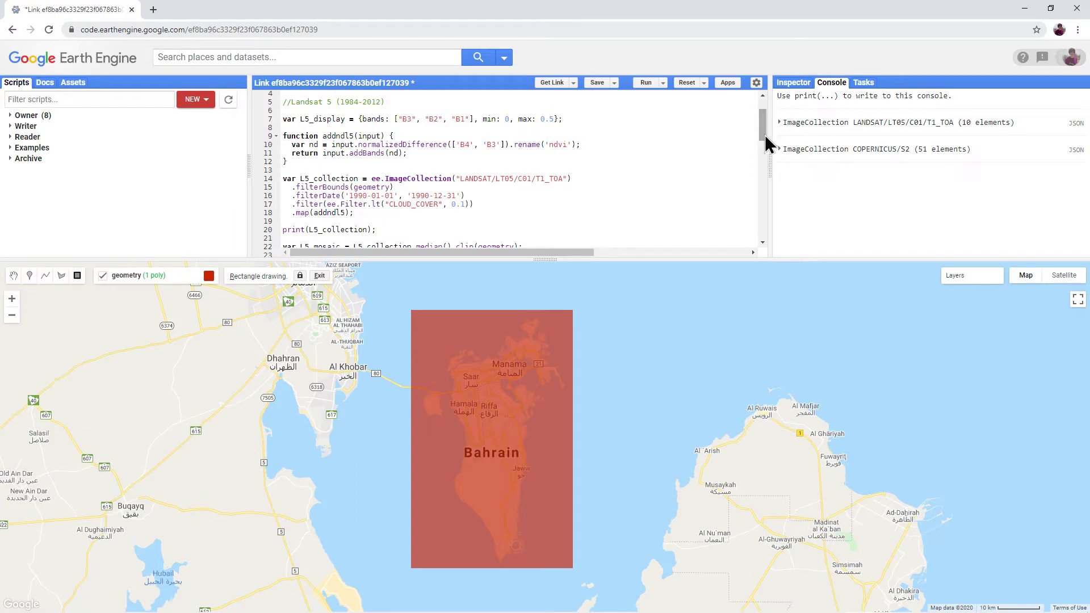
Rerun the script, then toggle the NDVI S2 layer off and on to check the Bahrain clip.
scroll(764, 121, up, 2)
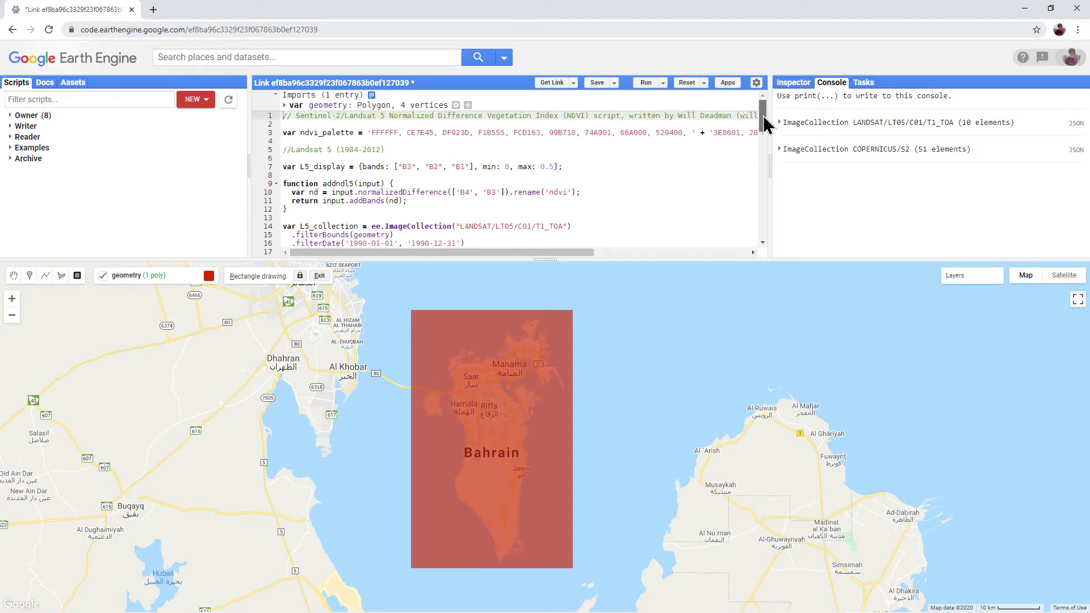
click(646, 83)
mouse_move(912, 290)
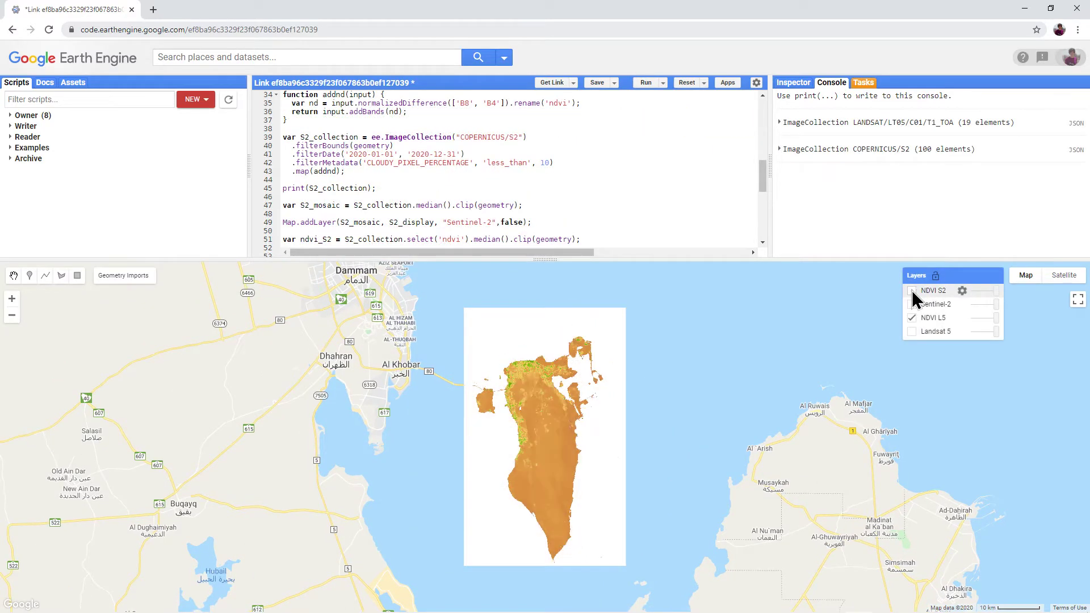
click(912, 291)
click(911, 291)
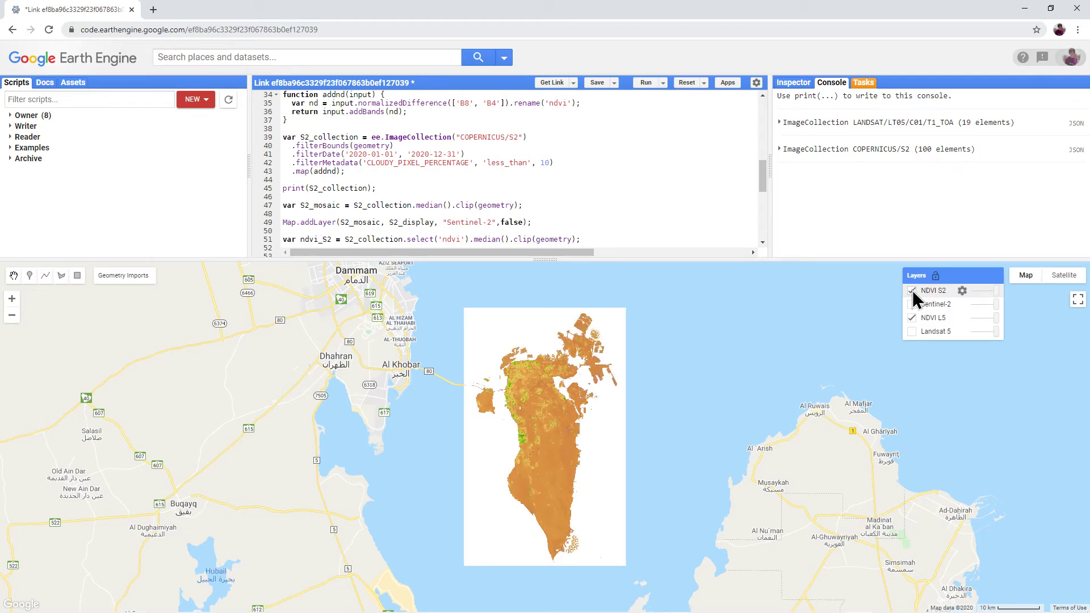
Run the NDVI_Landsat-5 export as NDVI_L5_Bahrain_1990 at 30 m to the GEE_NDVI folder.
click(864, 84)
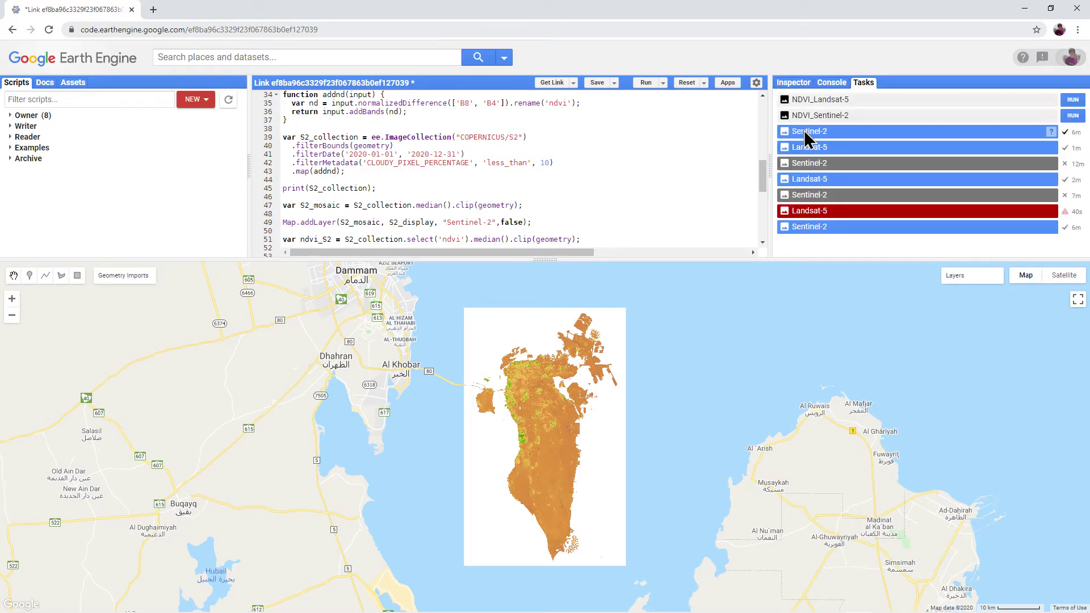
click(1067, 102)
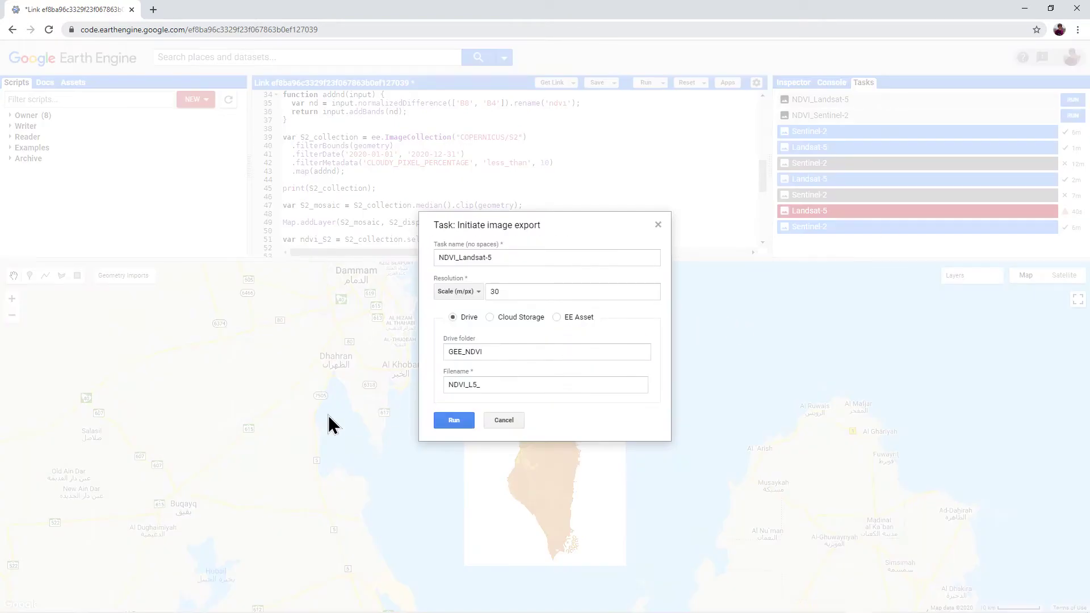
click(511, 385)
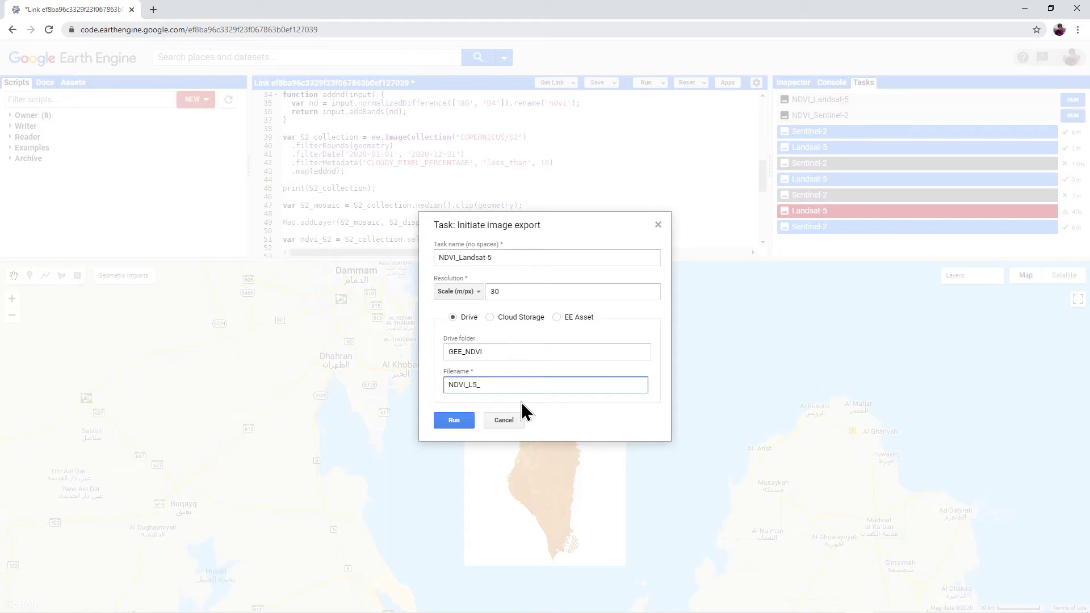
text(NDVI_L5_Bahrain_1990)
click(452, 421)
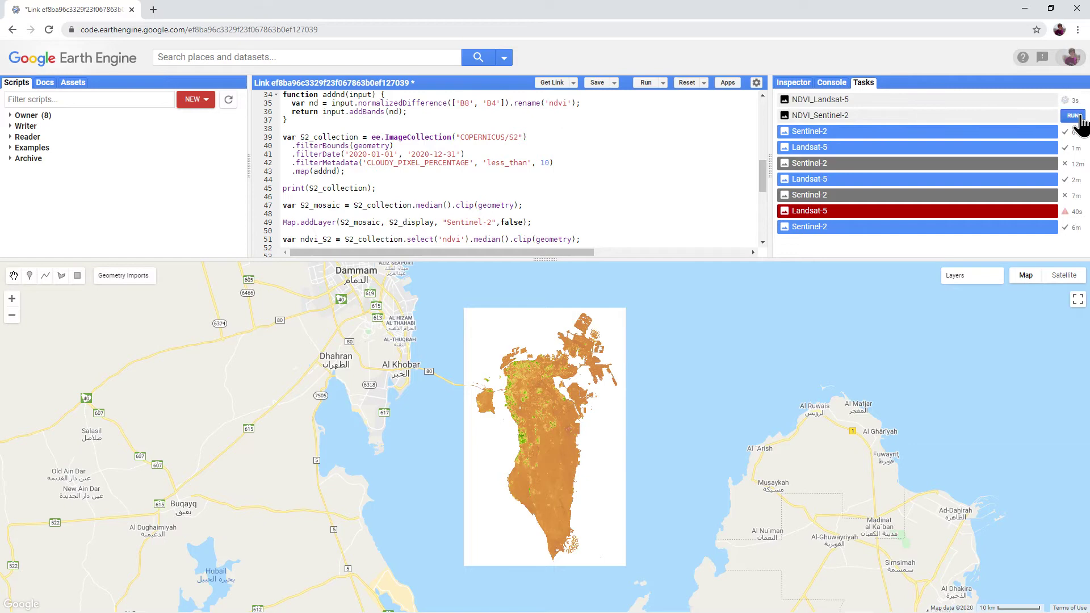
Start the NDVI_Sentinel-2 export with the file name NDVI_S2_Bahrain_2020.
click(1072, 116)
click(507, 382)
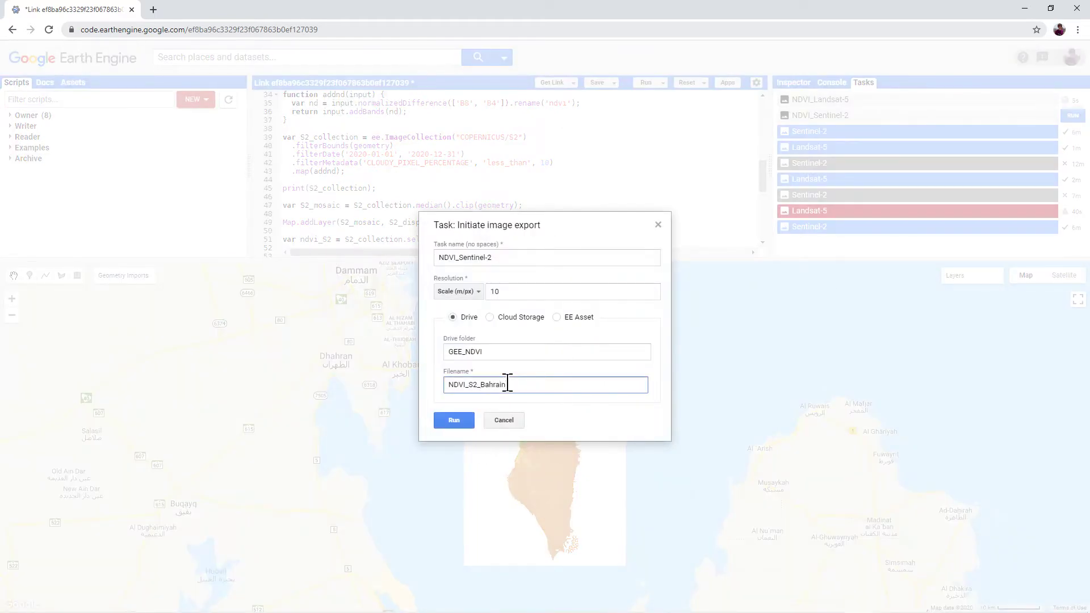
text(Bahrain_2020)
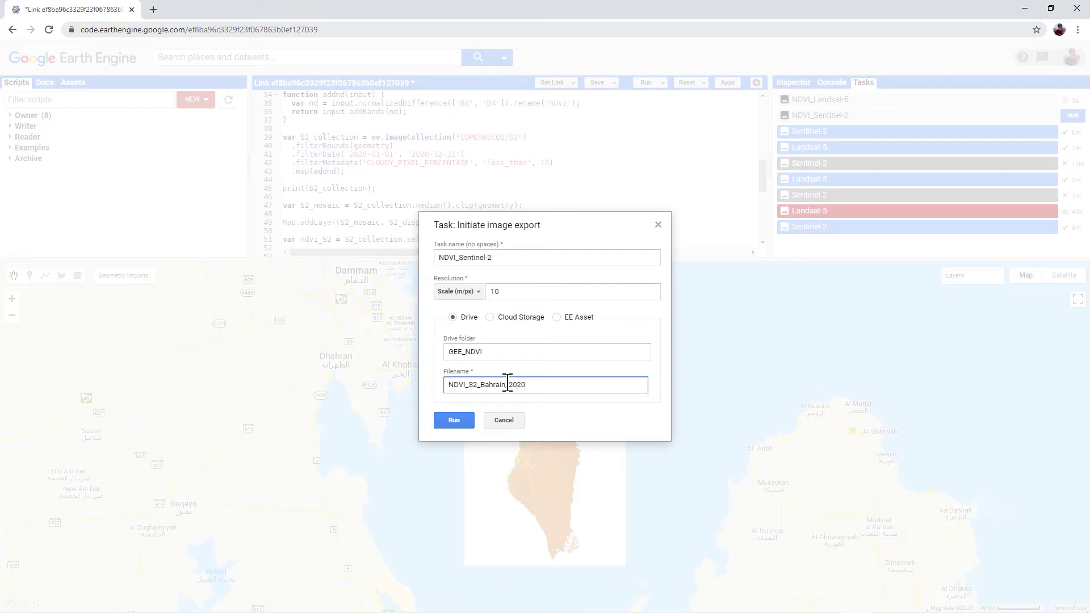
click(454, 420)
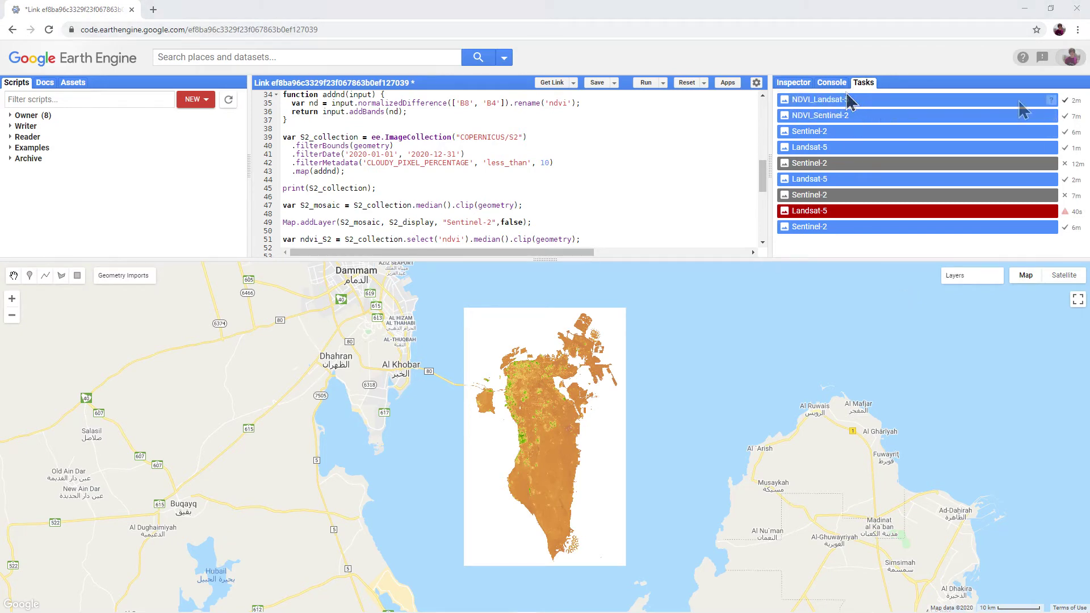
Download NDVI_L5_Bahrain_1990.tif from Google Drive into the GEE folder.
mouse_move(1052, 108)
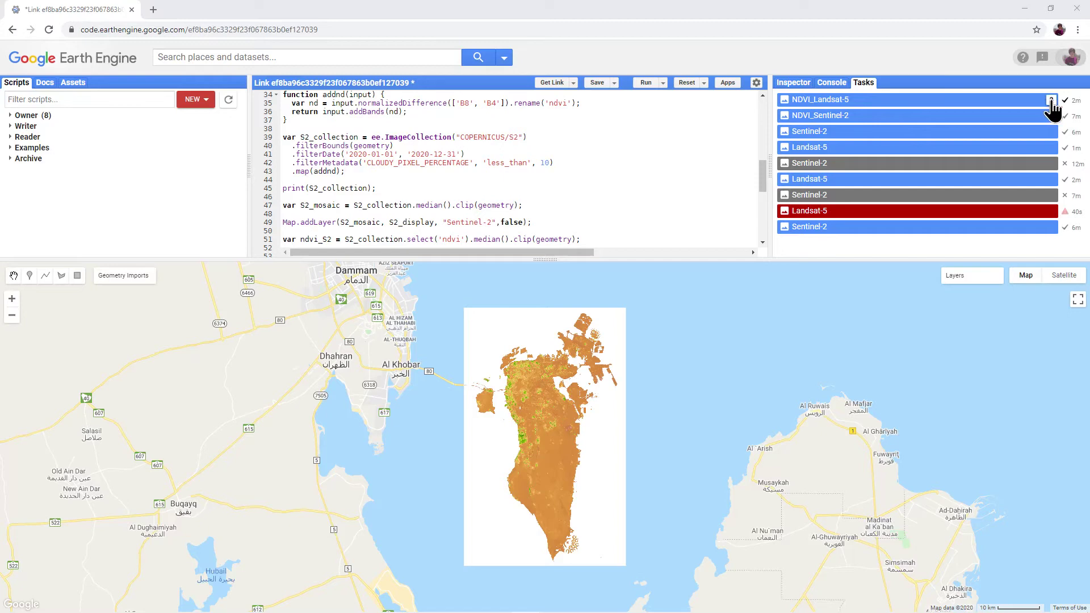
click(1051, 101)
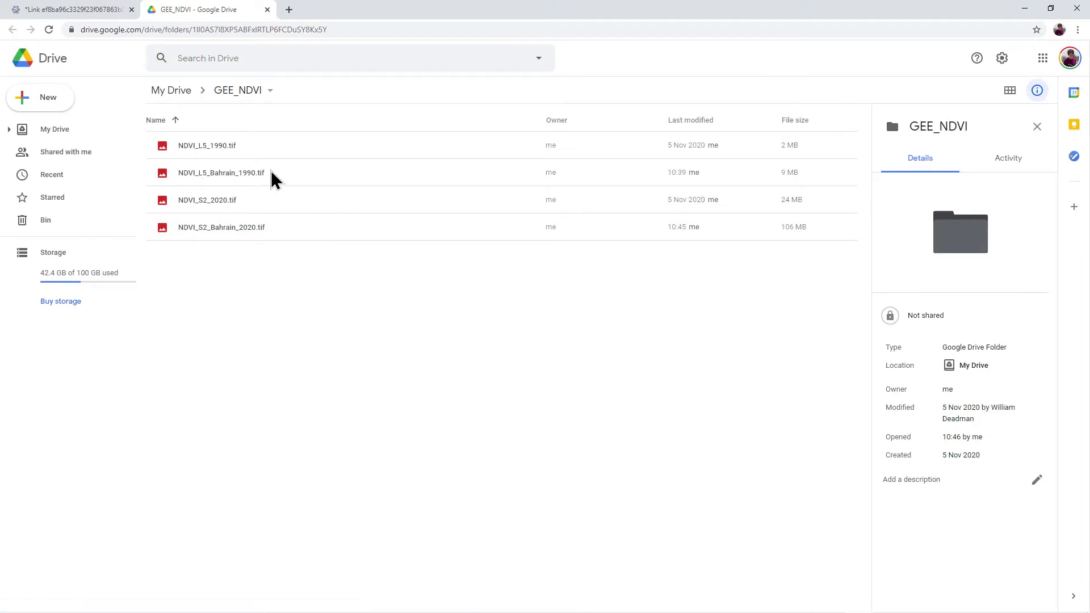
right_click(255, 175)
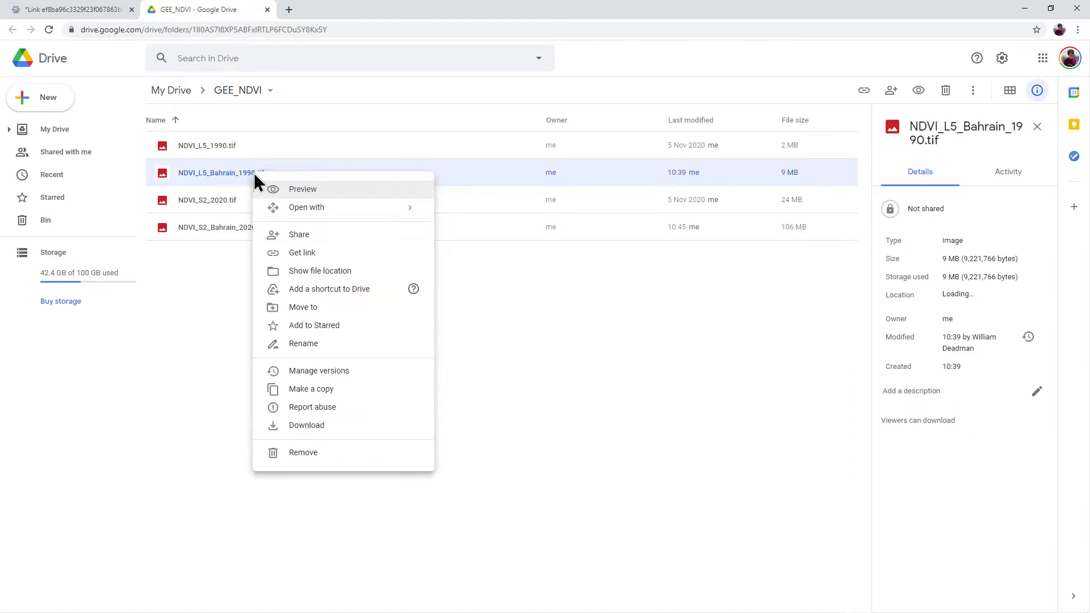
click(306, 425)
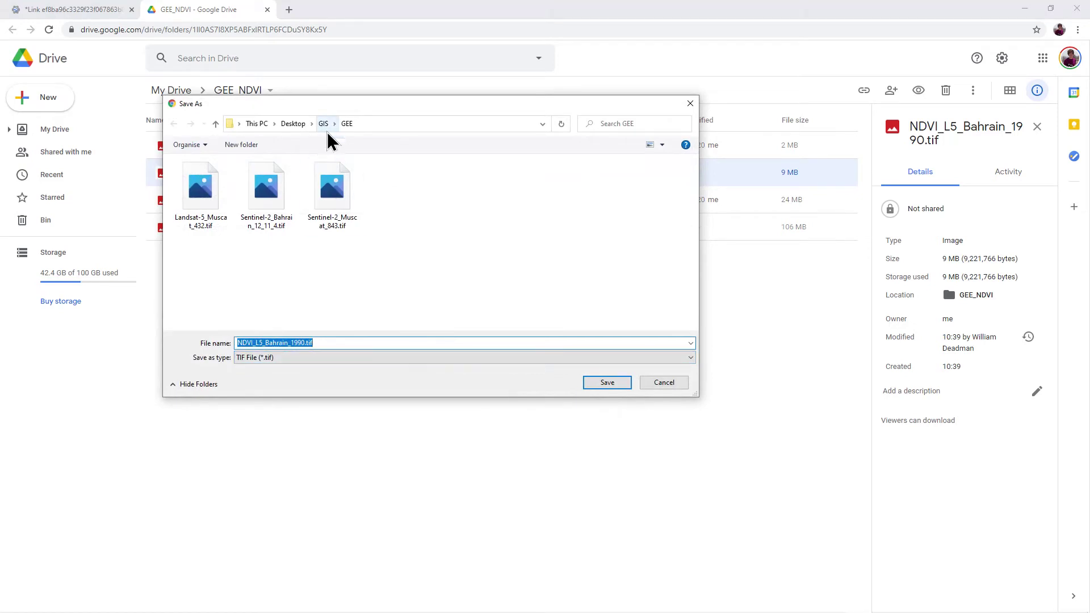
click(607, 382)
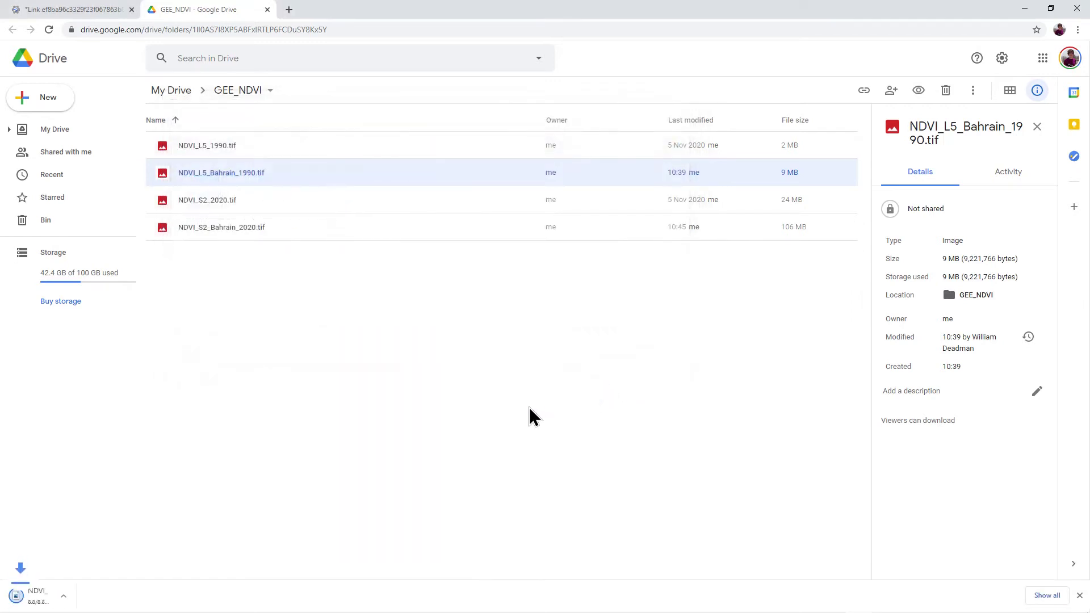
Download NDVI_S2_Bahrain_2020.tif into the GEE folder past the virus-scan warning, then go to QGIS.
right_click(261, 228)
click(329, 482)
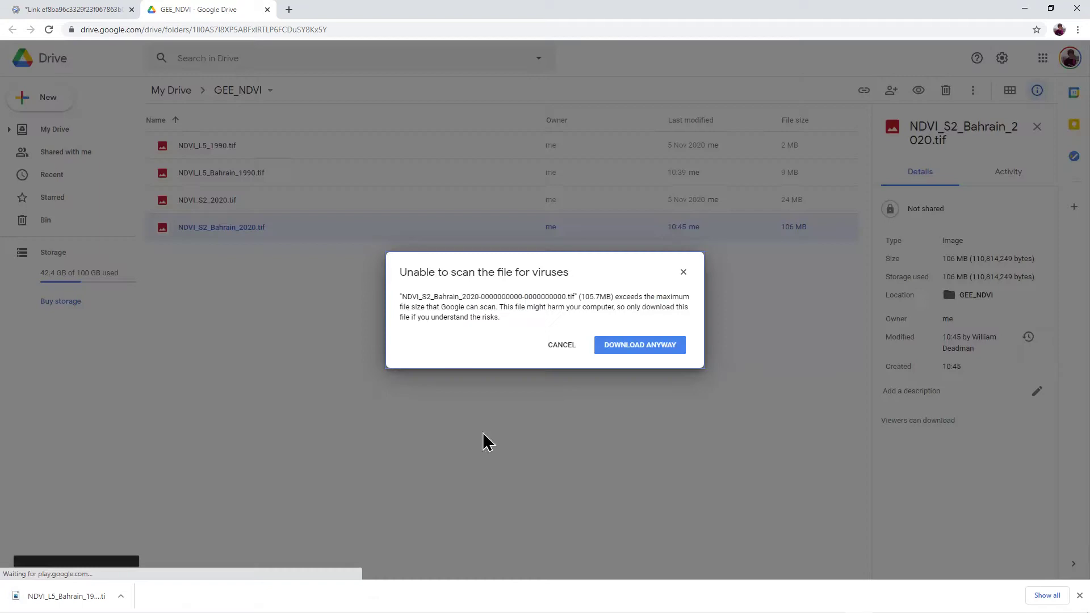
click(625, 348)
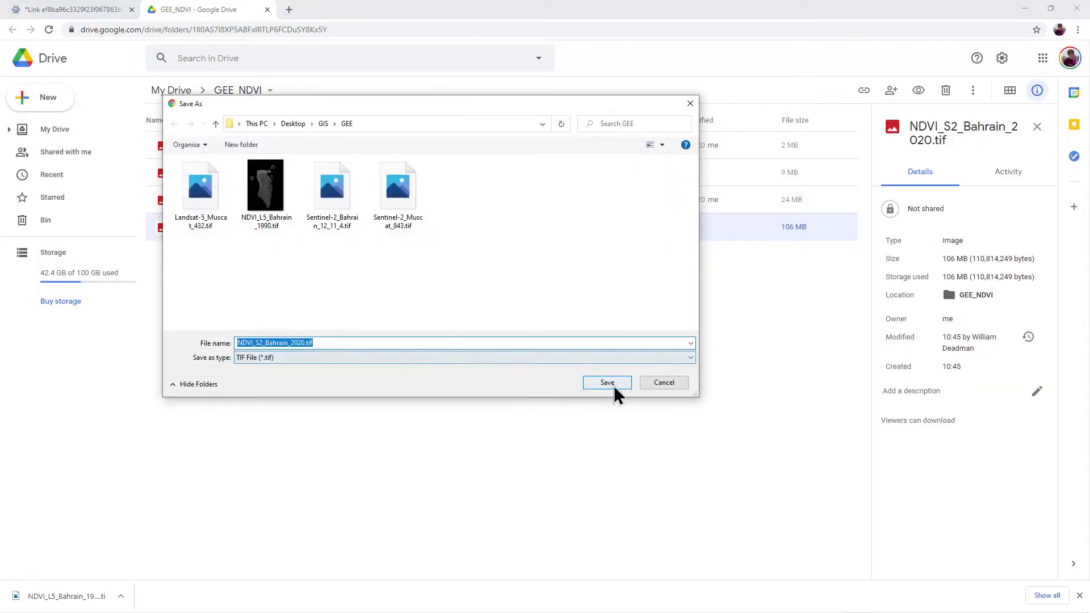
click(610, 383)
key(alt+Tab)
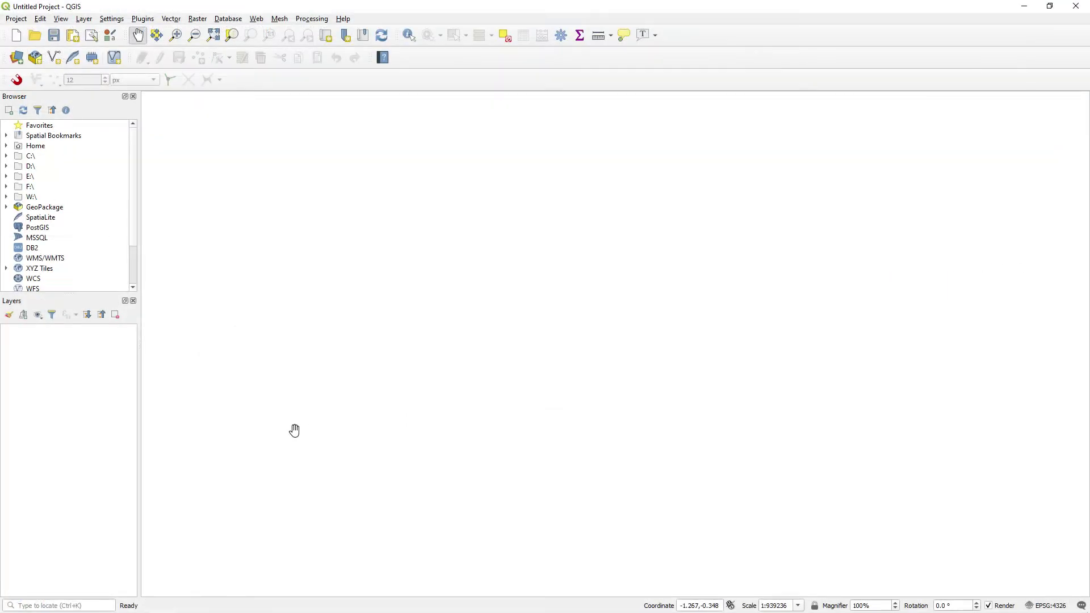
Add NDVI_L5_Bahrain_1990.tif and NDVI_S2_Bahrain_2020.tif from the GEE folder as raster layers.
click(17, 58)
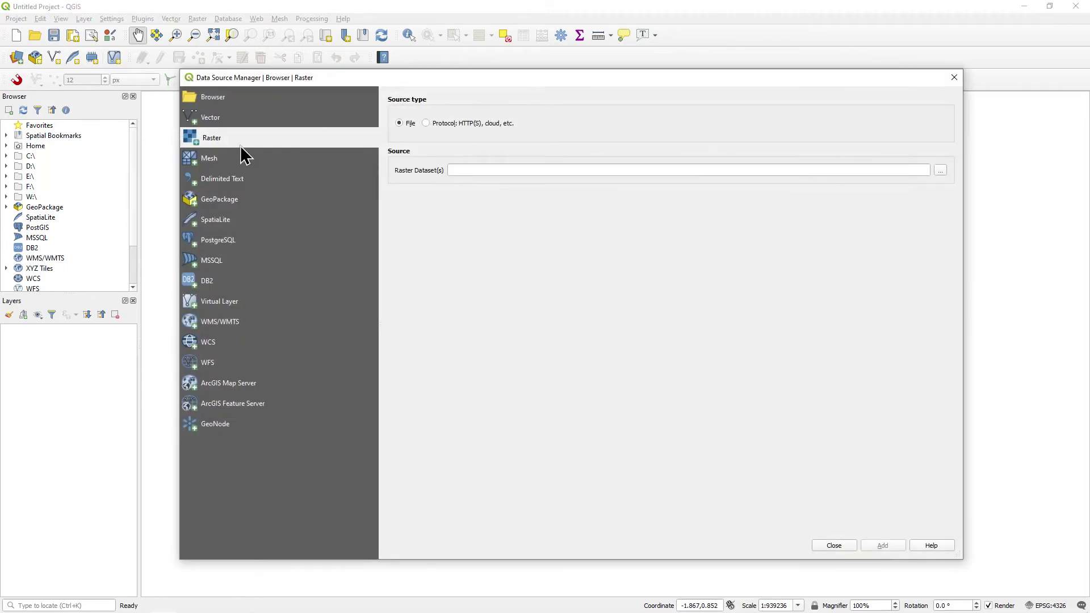
click(940, 170)
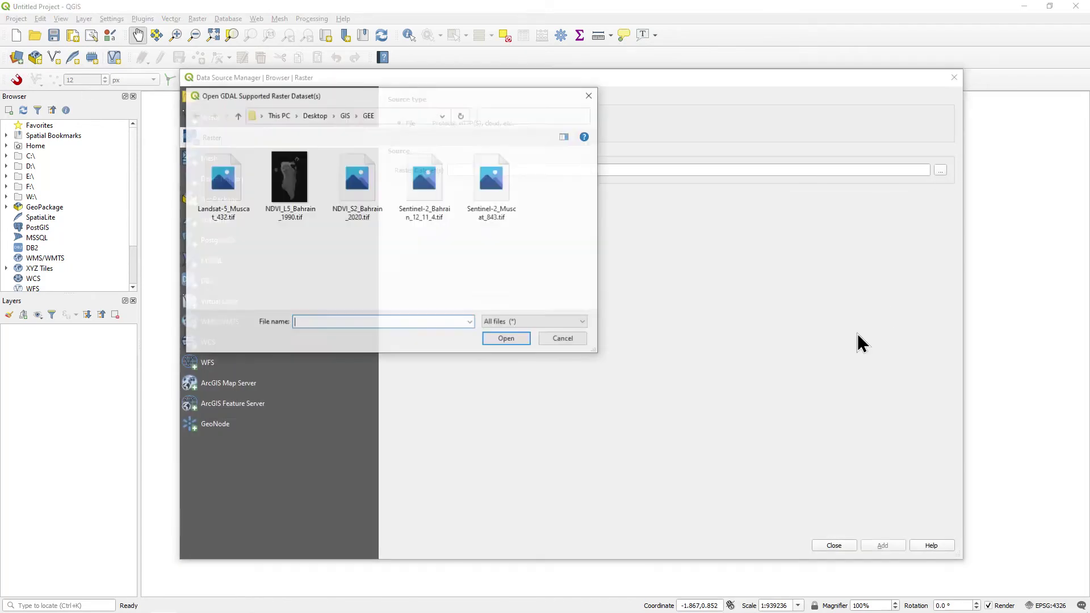
click(298, 181)
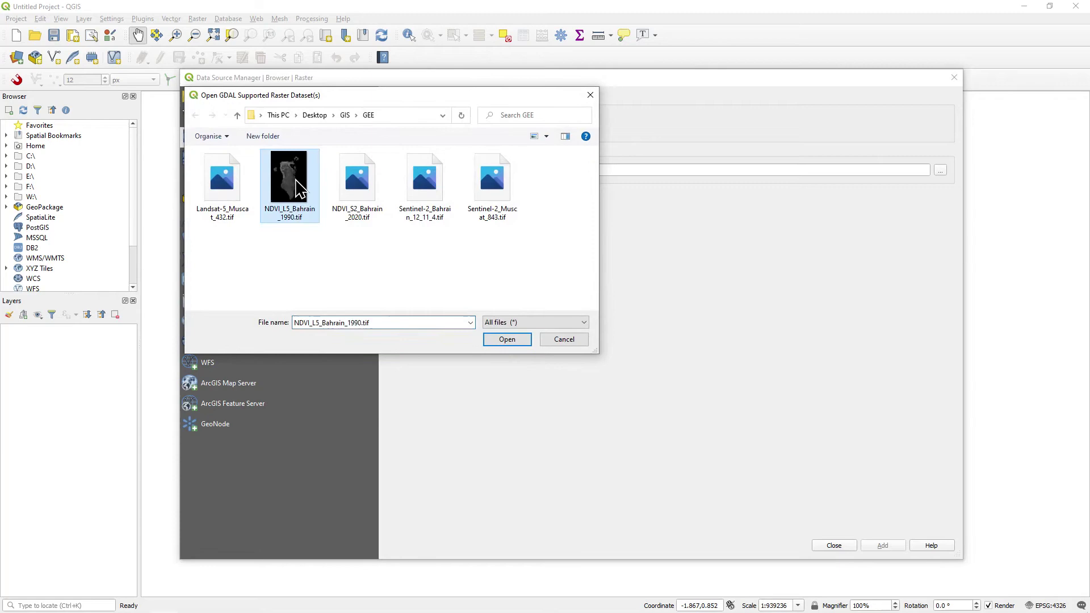
ctrl+click(363, 190)
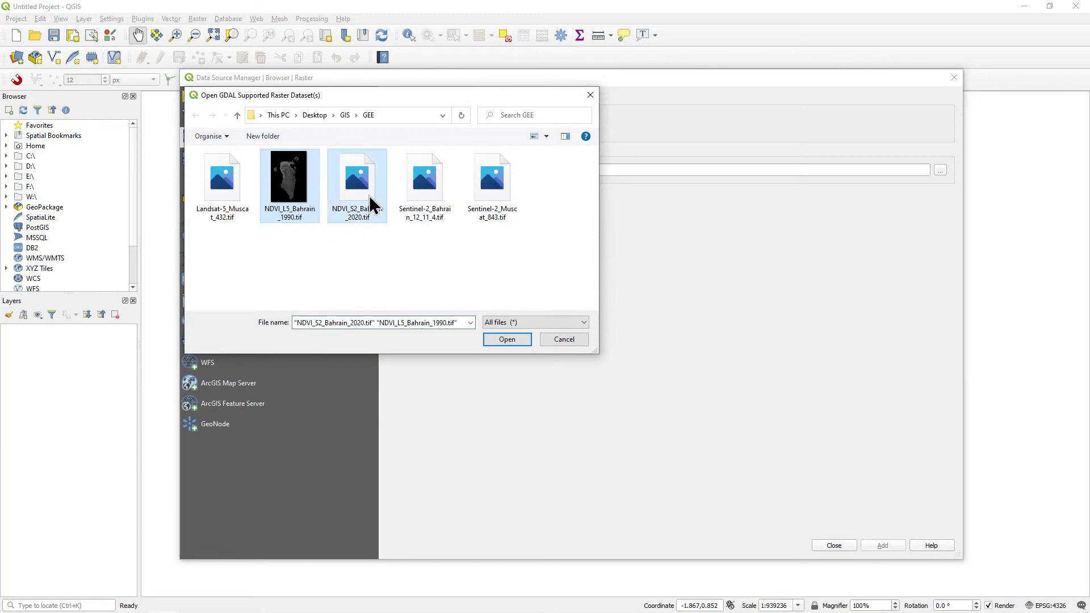
click(508, 340)
click(885, 546)
click(834, 546)
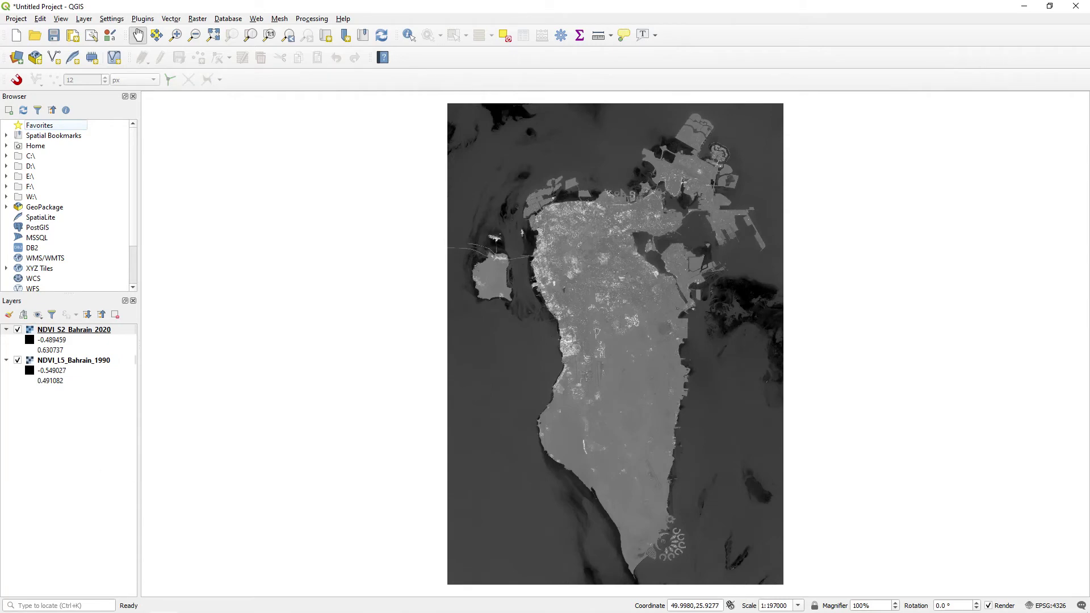
click(17, 329)
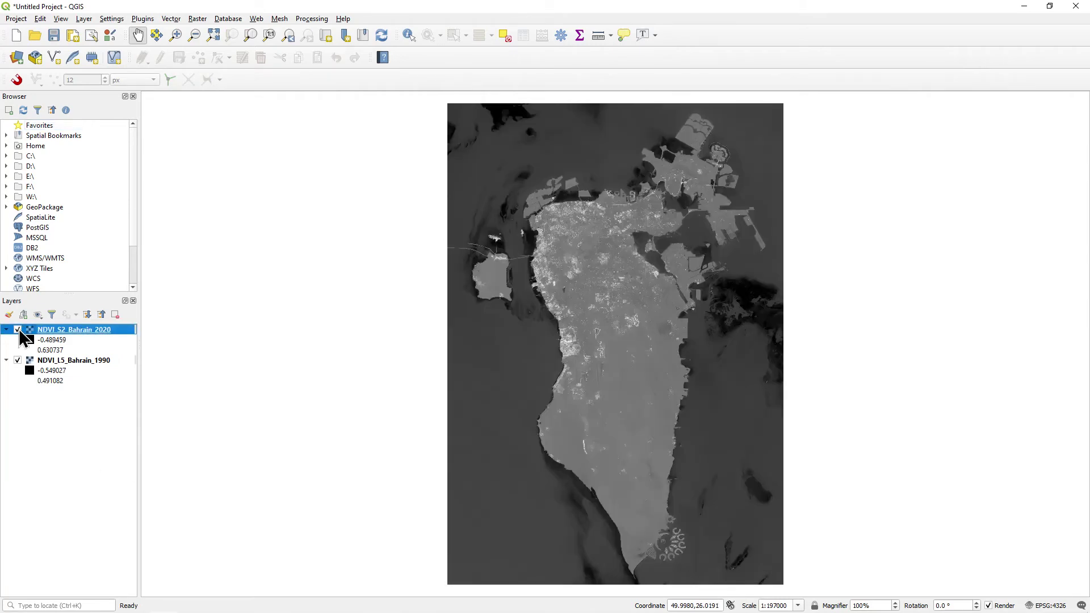
click(19, 329)
click(18, 329)
click(18, 329)
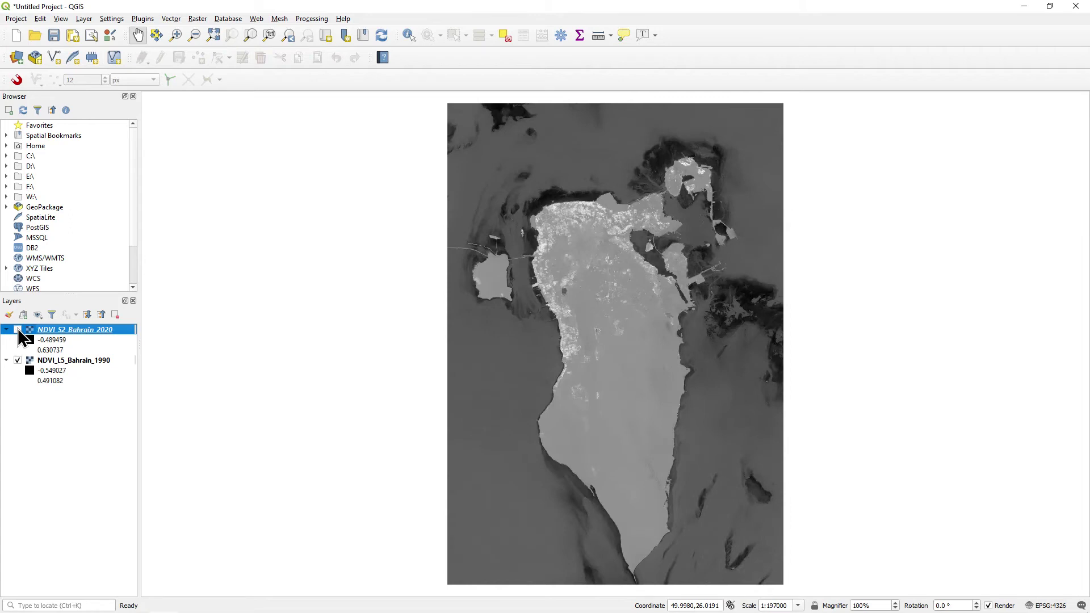
click(18, 329)
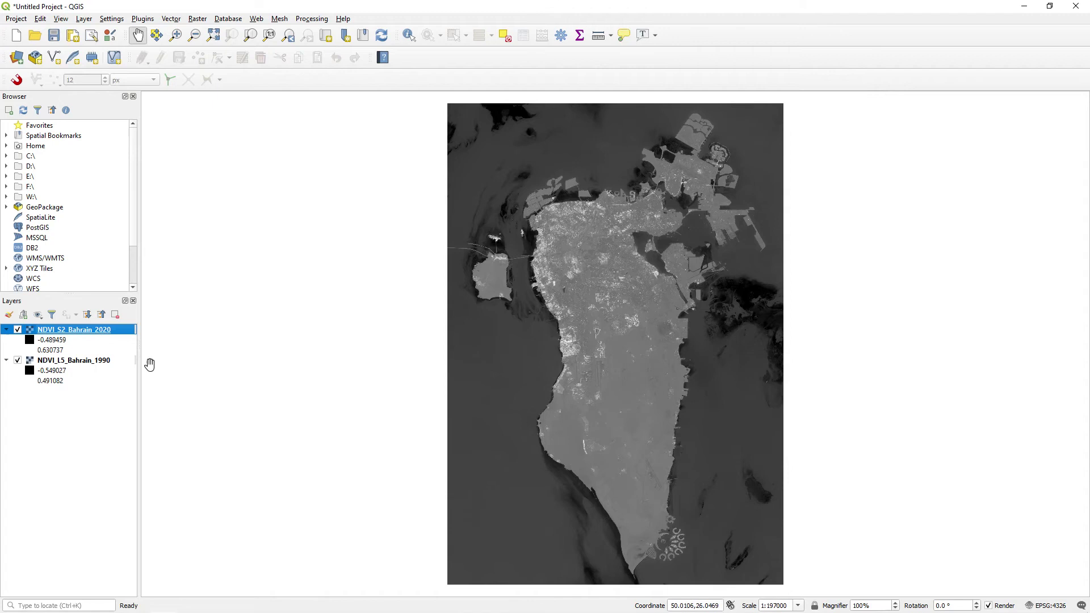
Set the NDVI_S2_Bahrain_2020 layer's render type to Singleband pseudocolor in its Symbology properties.
right_click(73, 329)
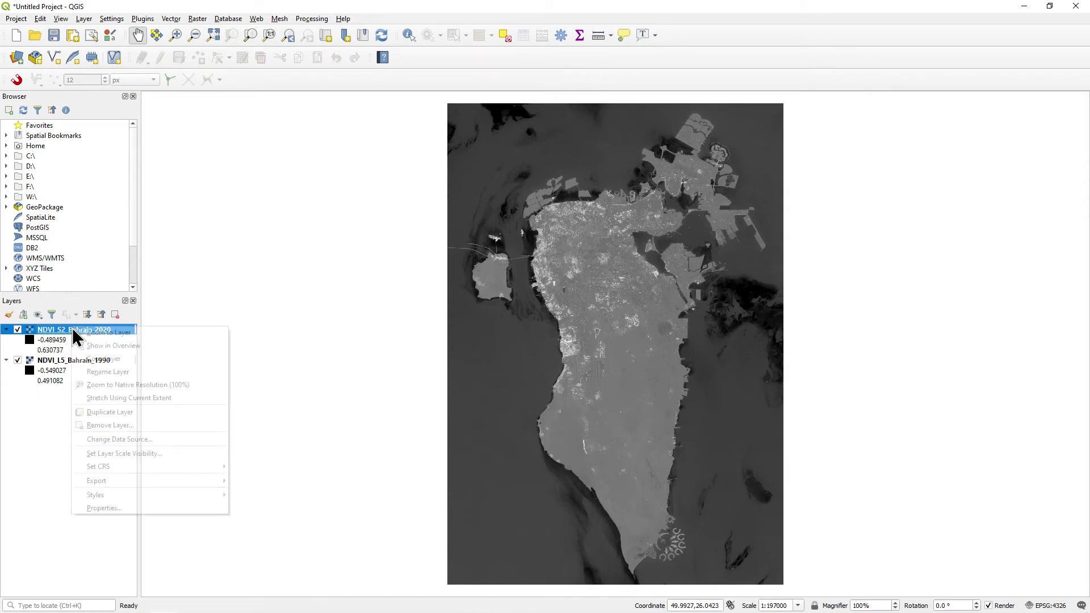
click(138, 506)
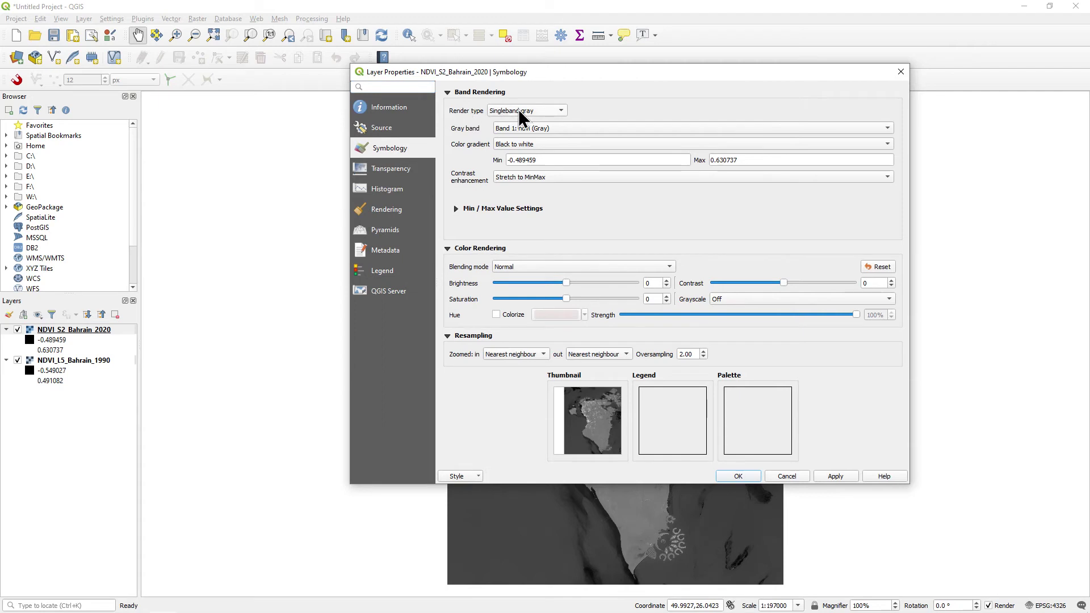
click(549, 110)
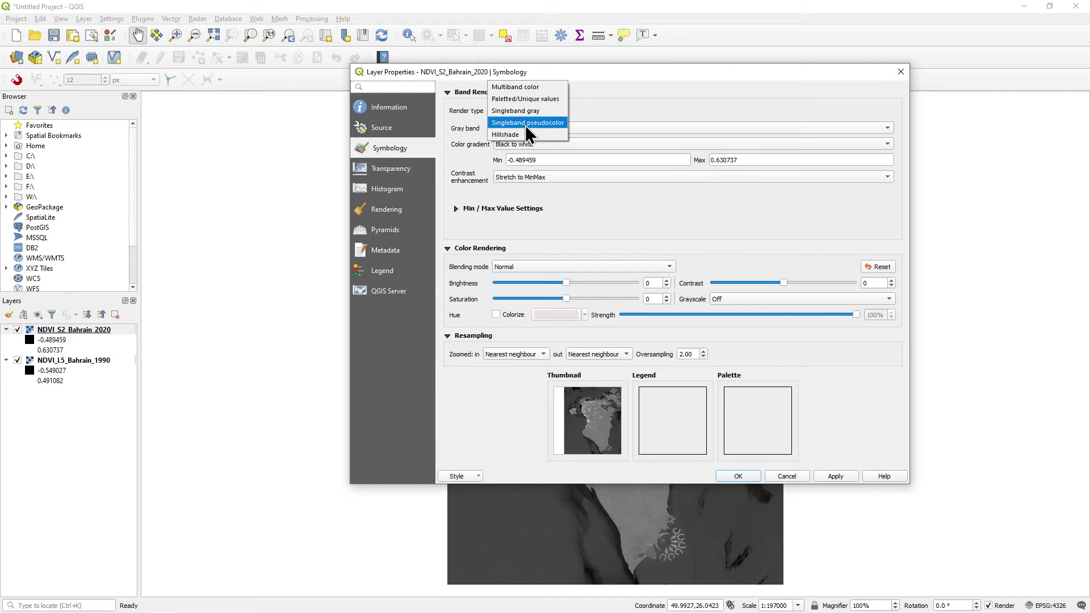
click(528, 123)
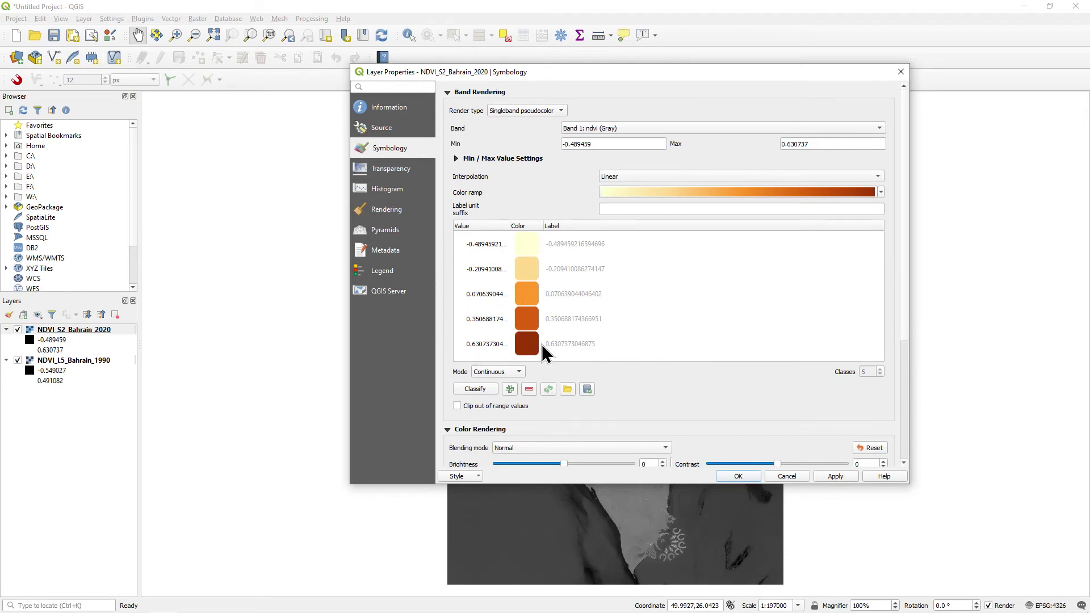
Load NDVI_Colour_Map_QGIS.txt as the 2020 layer's colour map and apply it.
click(568, 390)
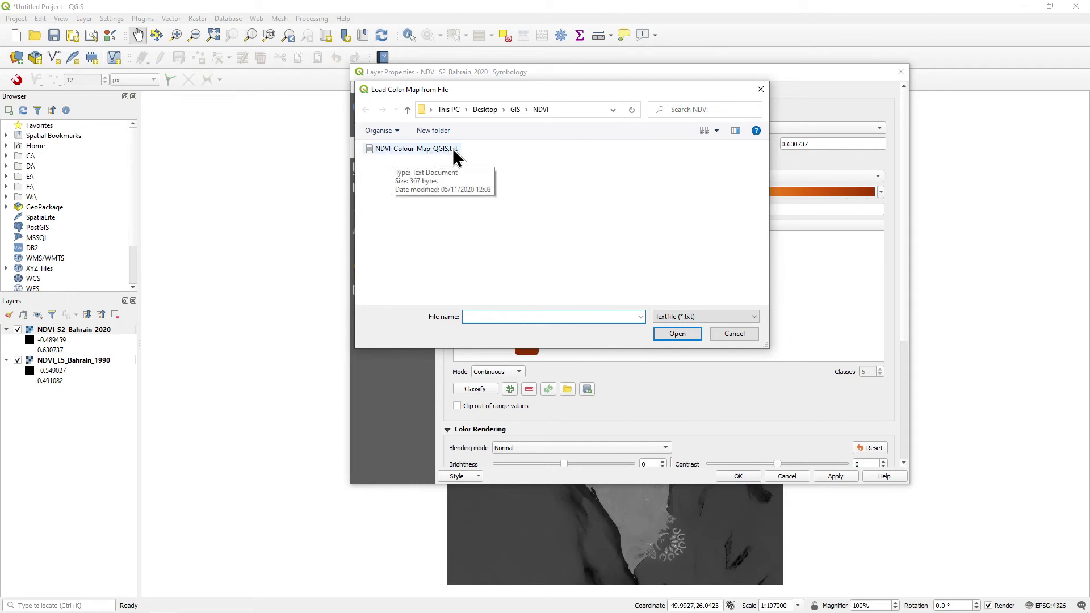
click(402, 150)
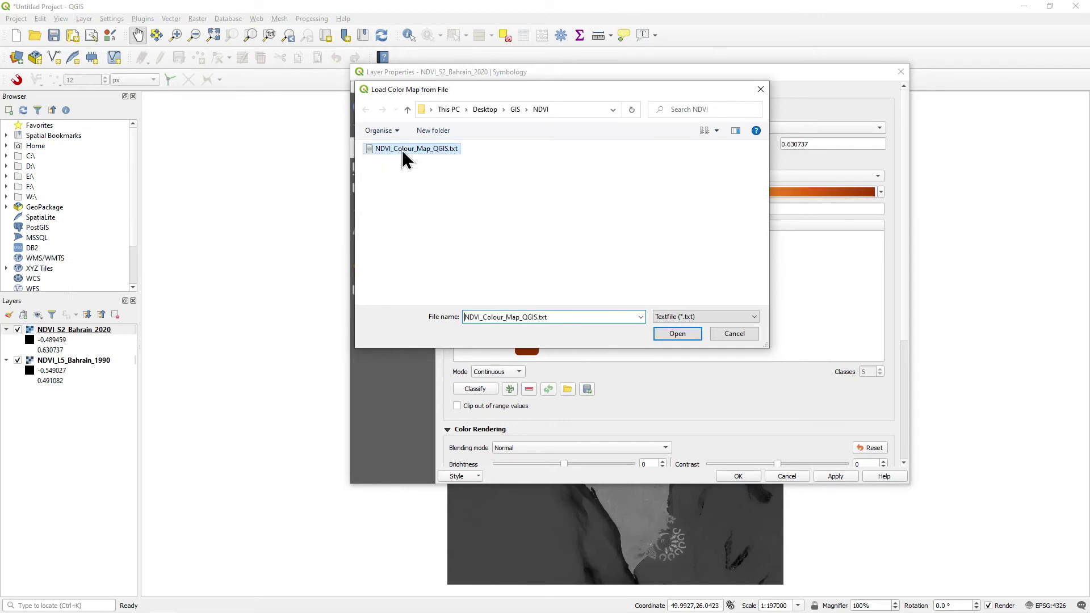
click(678, 337)
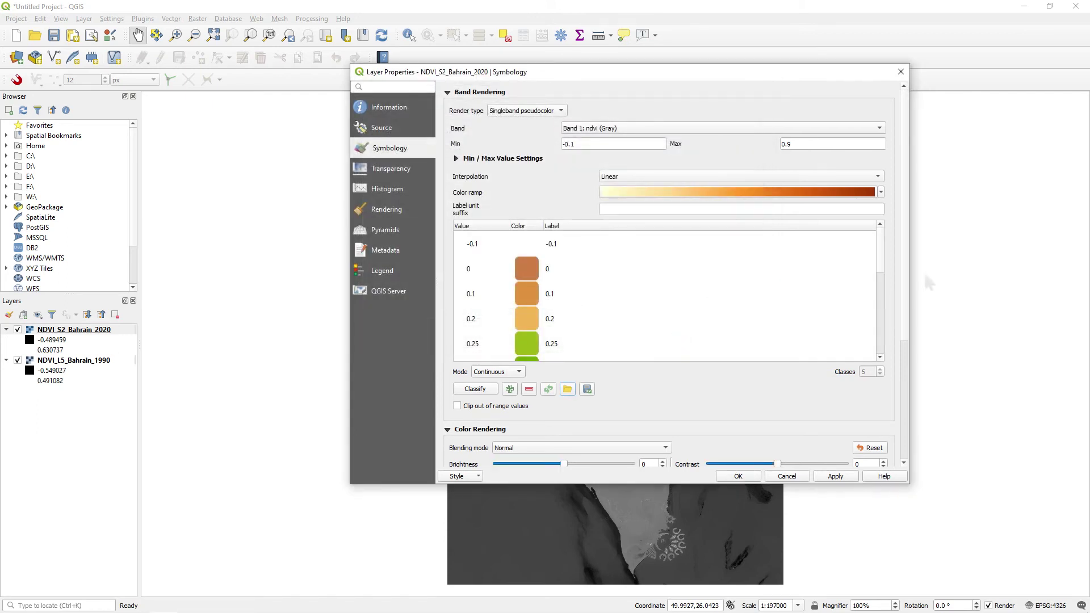
mouse_move(883, 254)
mouse_down()
mouse_move(879, 334)
mouse_move(884, 250)
mouse_up()
click(835, 477)
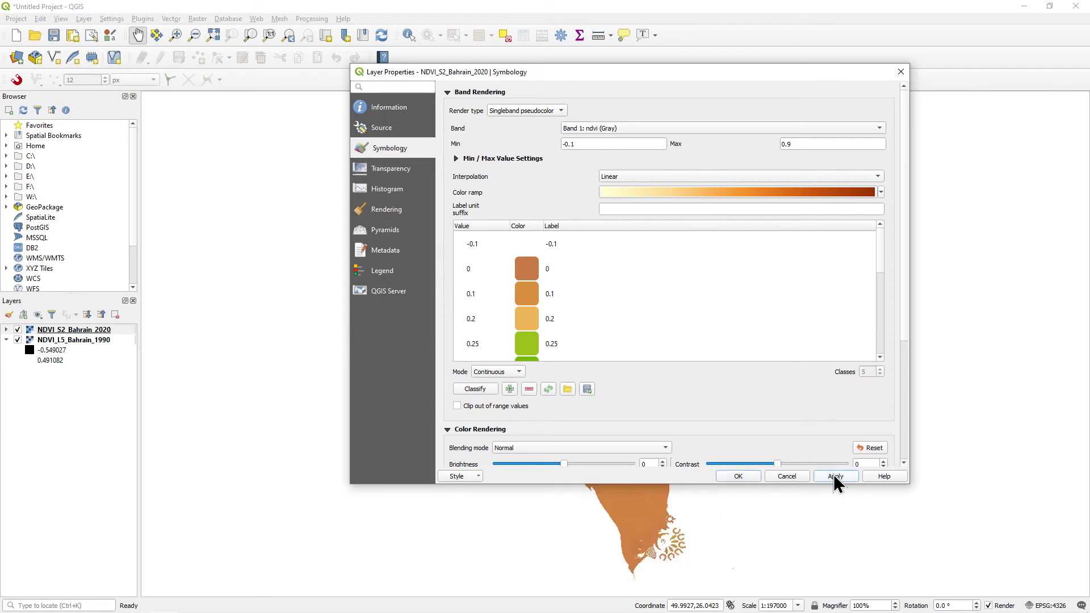
click(738, 477)
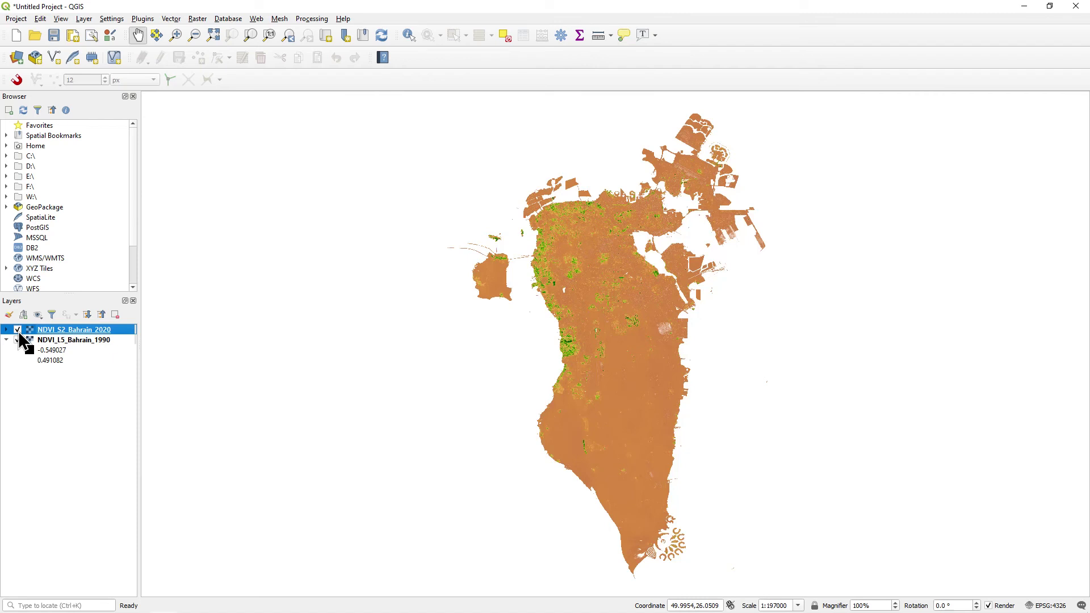
Toggle the NDVI_S2_Bahrain_2020 layer off and on, then copy its style.
click(18, 331)
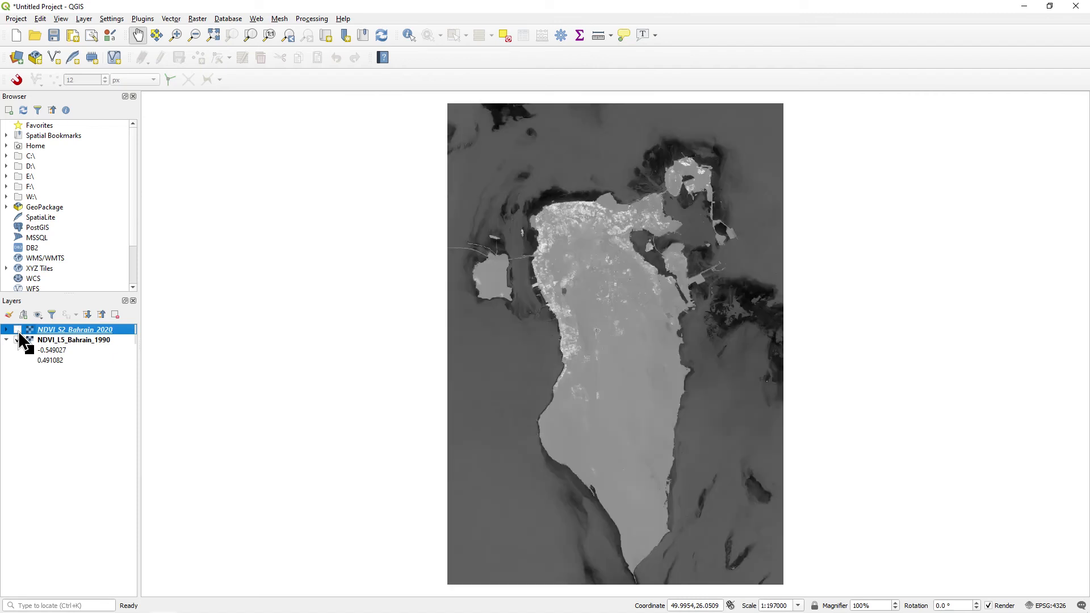
click(17, 331)
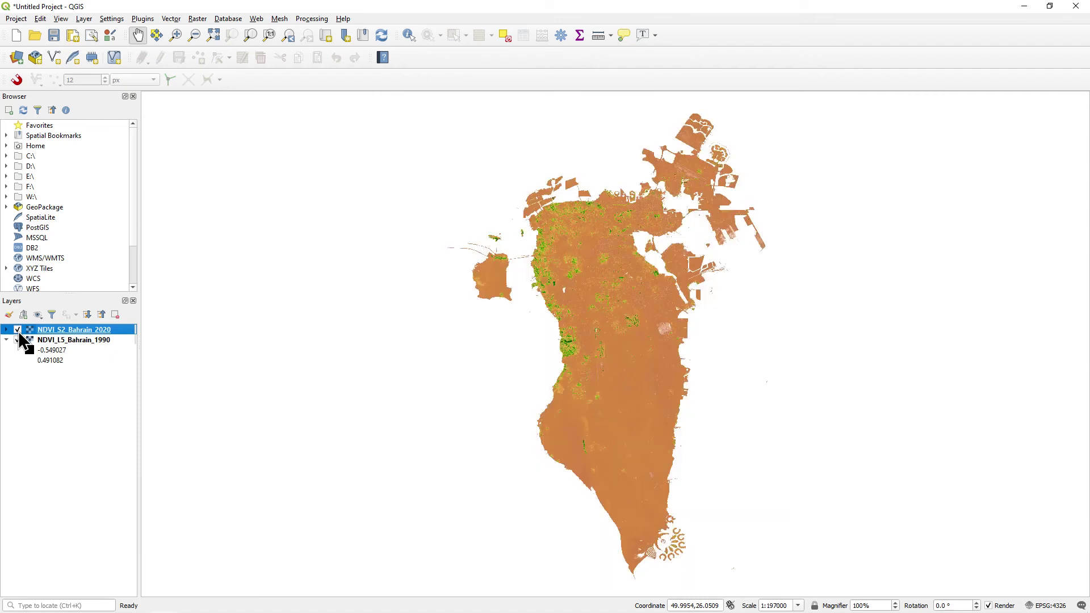
right_click(103, 331)
mouse_move(214, 499)
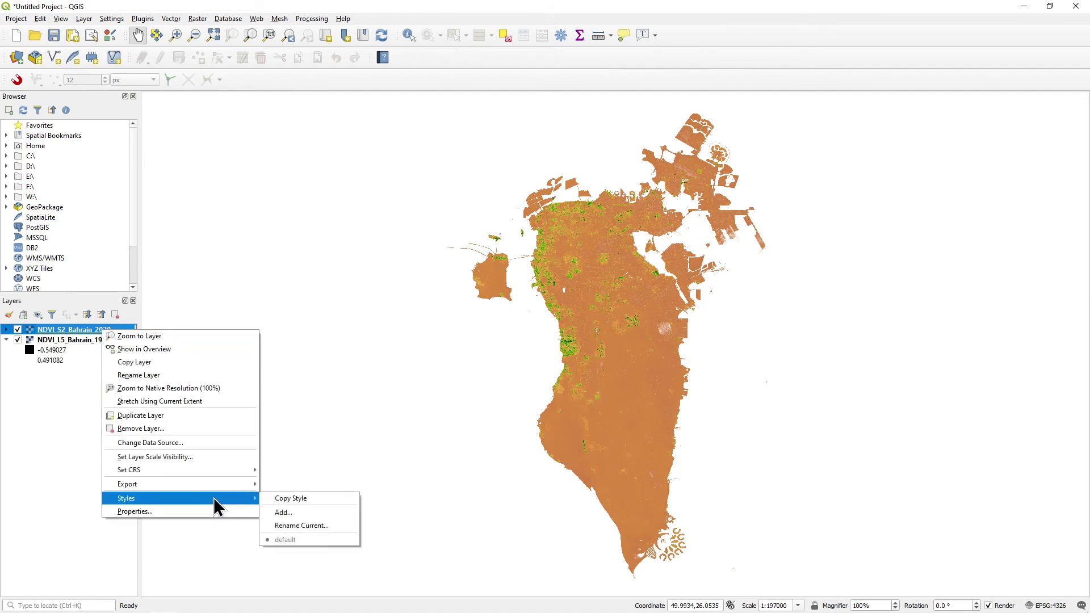
click(303, 499)
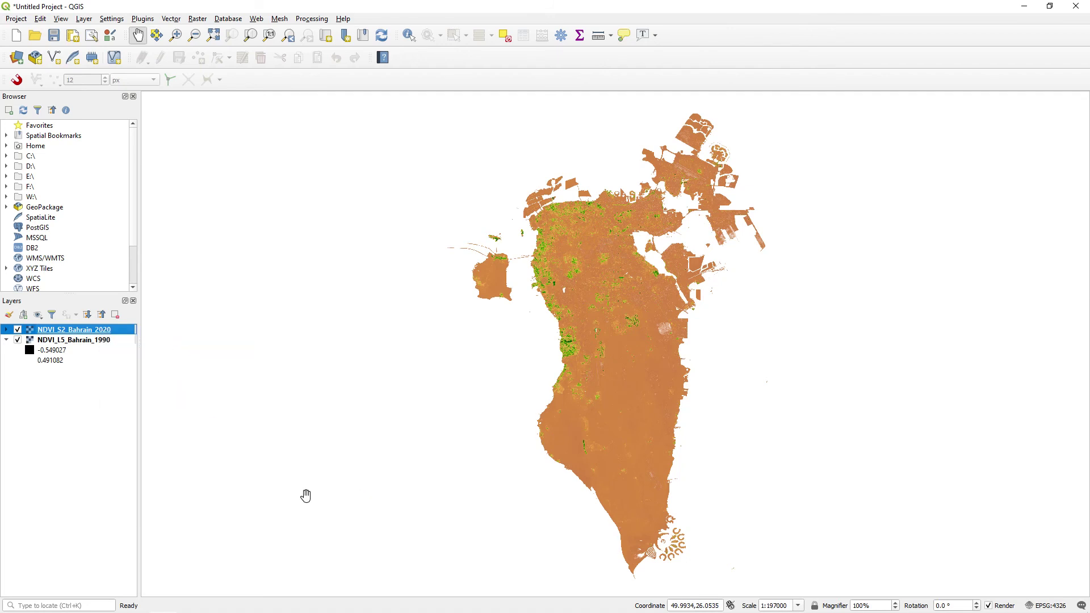
Paste the copied NDVI style onto the NDVI_L5_Bahrain_1990 layer.
click(93, 340)
right_click(91, 340)
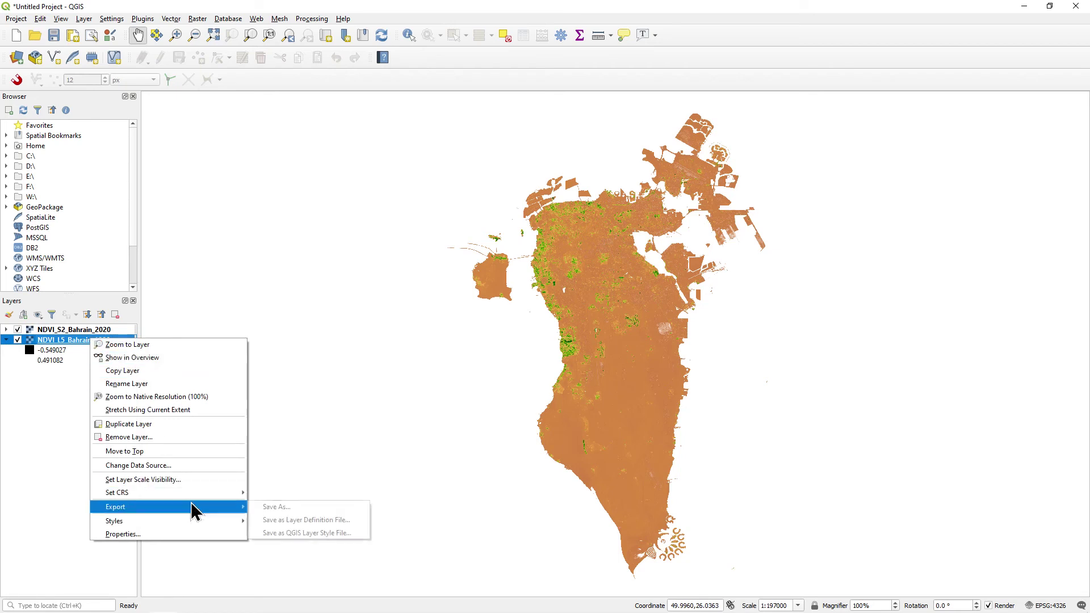
mouse_move(193, 521)
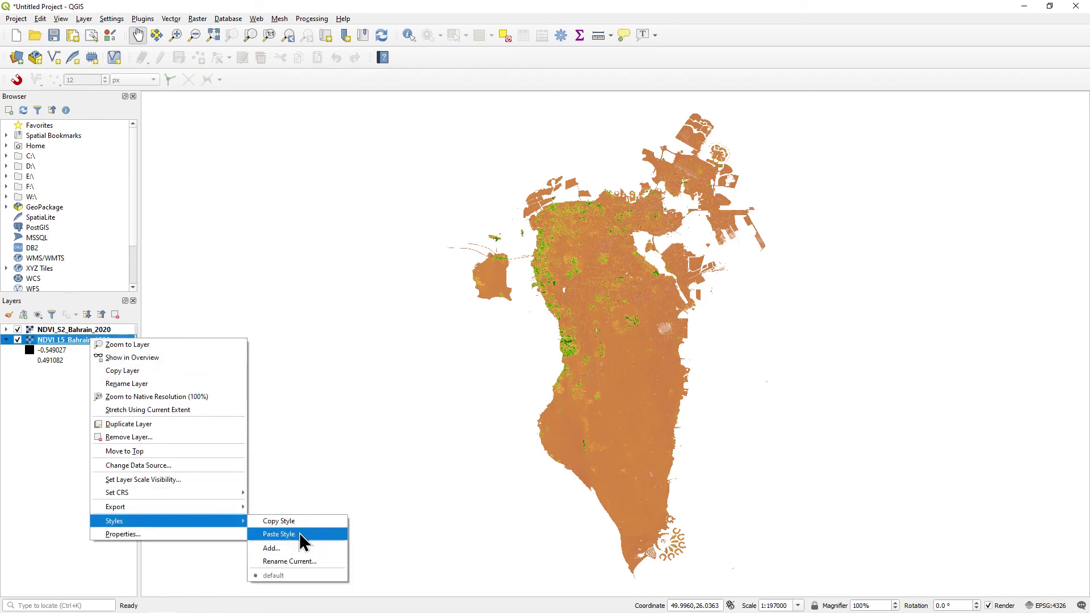
click(299, 532)
Toggle the 2020 layer repeatedly to compare it with the restyled 1990 layer.
click(18, 330)
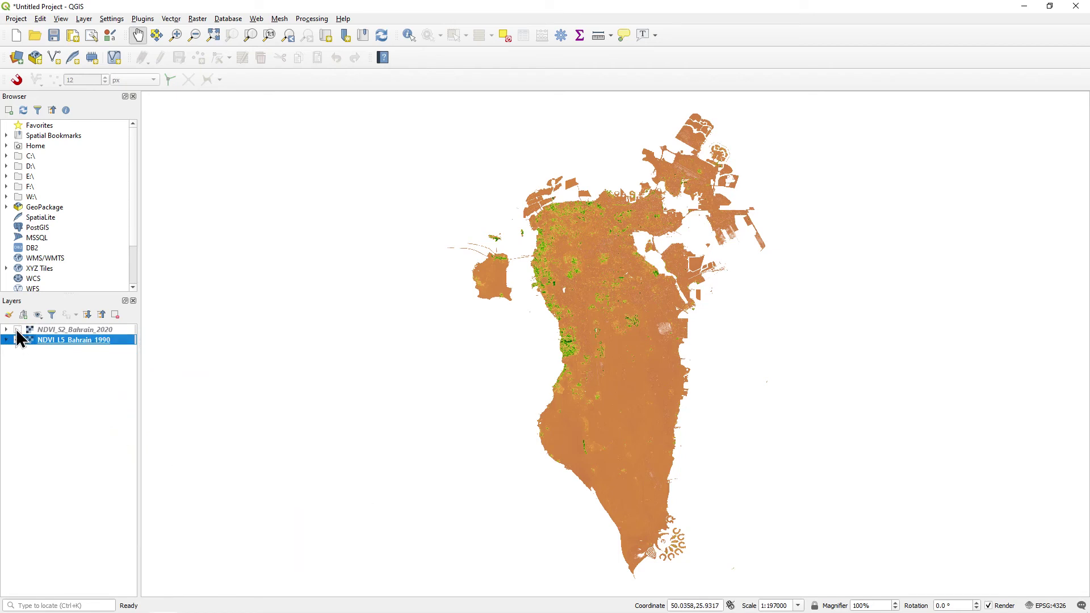
click(18, 330)
click(17, 330)
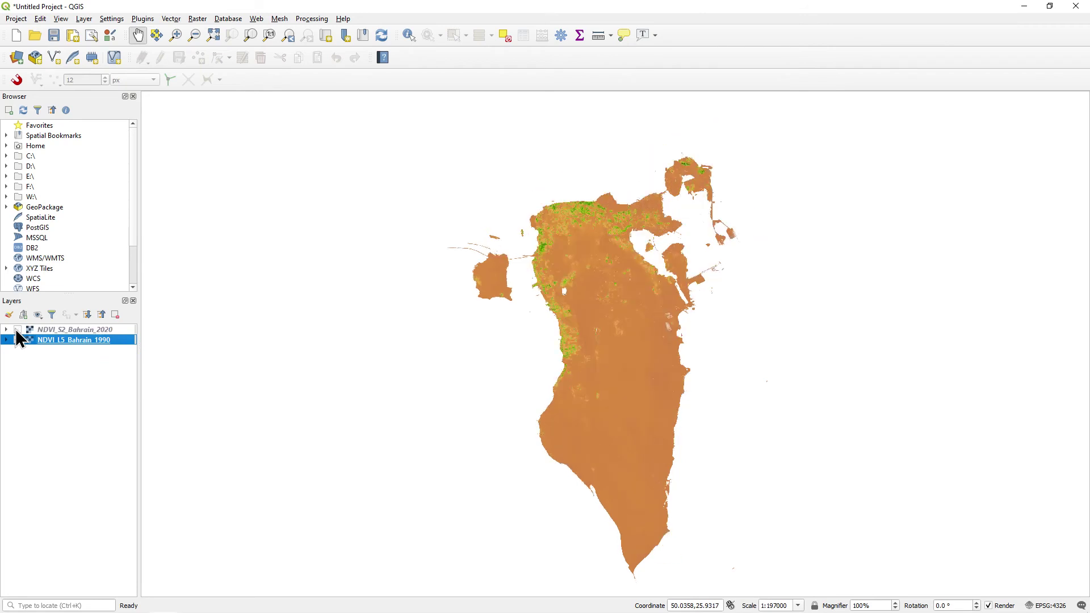
click(17, 330)
click(18, 329)
click(17, 330)
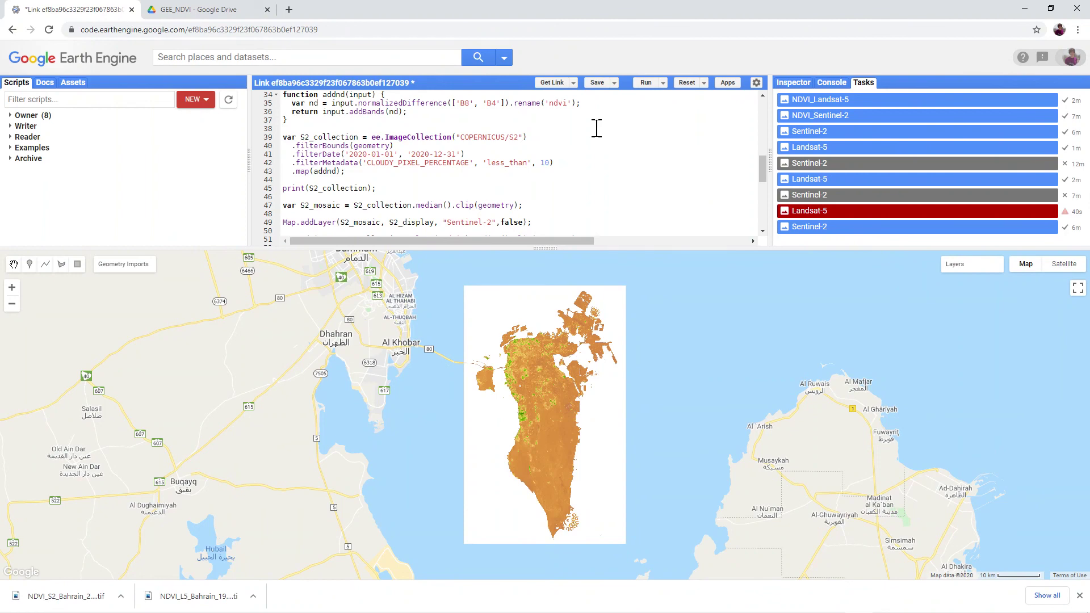
Open the script's Save options in Earth Engine and dismiss them without saving.
click(615, 83)
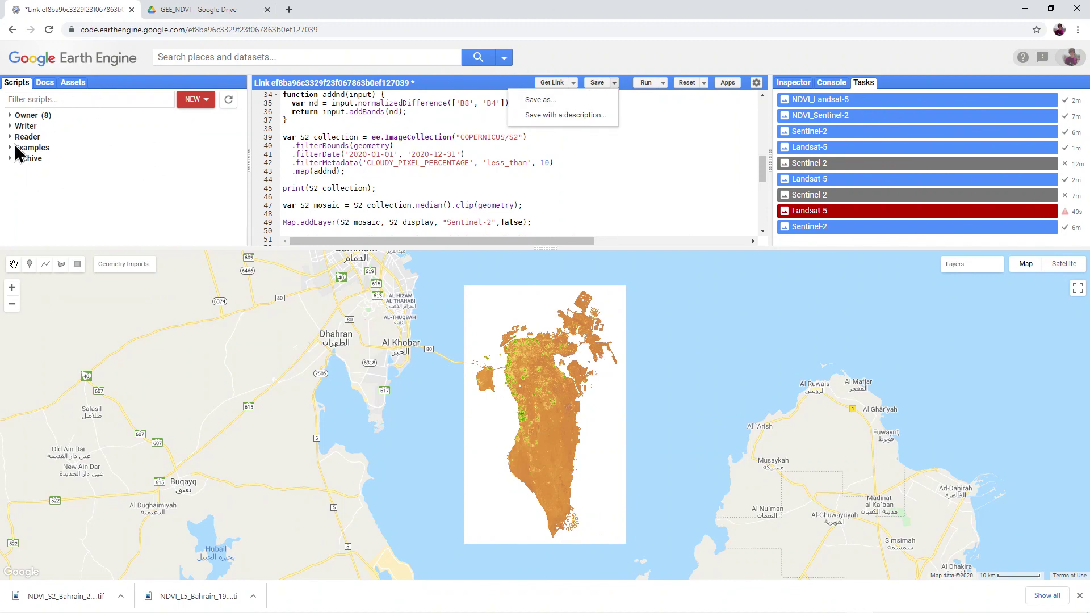
click(599, 207)
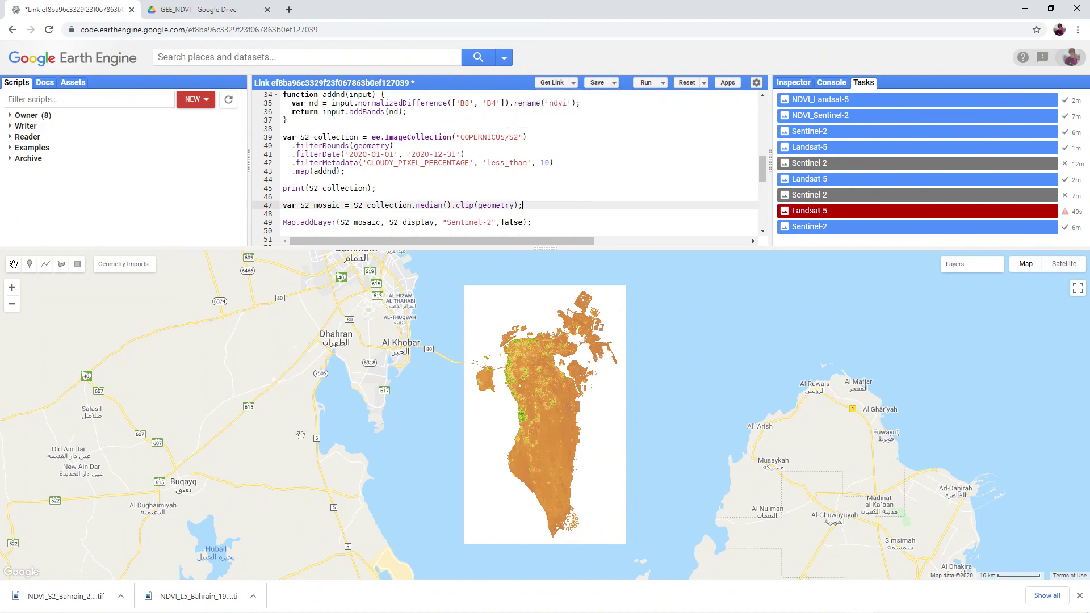